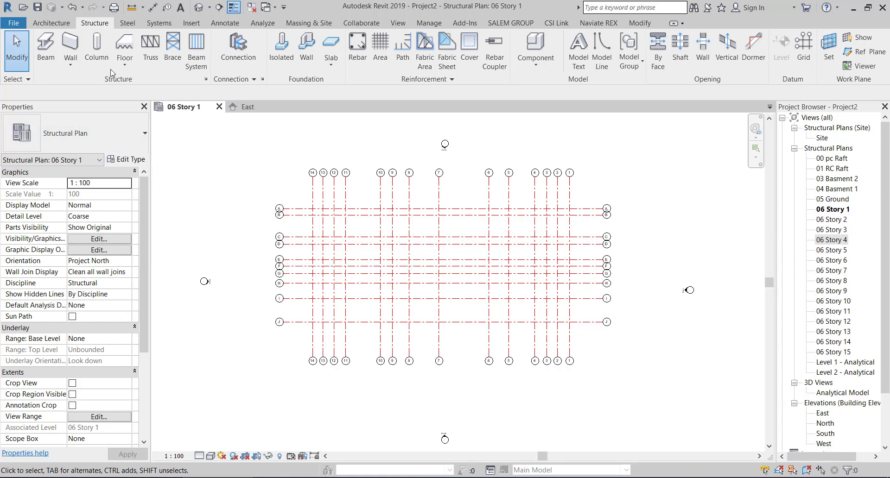
# Save the project as Project2 in the Project 1 folder on the desktop
pyautogui.click(98, 54)
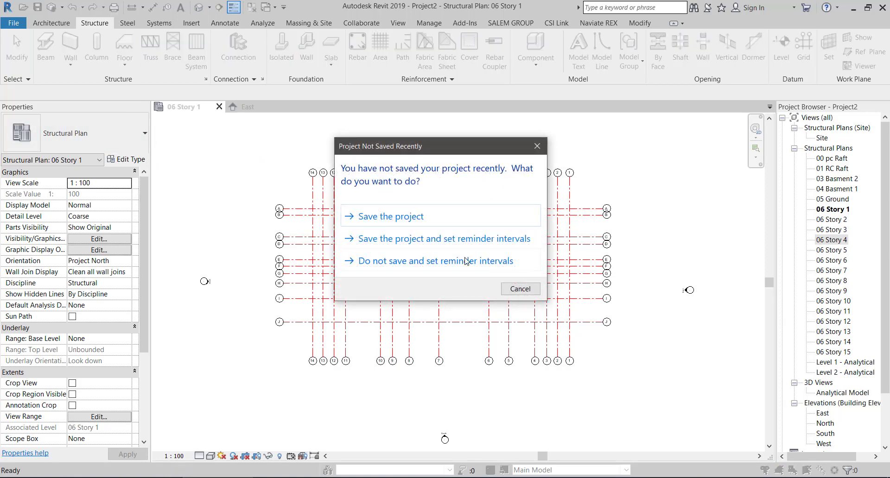
pyautogui.click(390, 217)
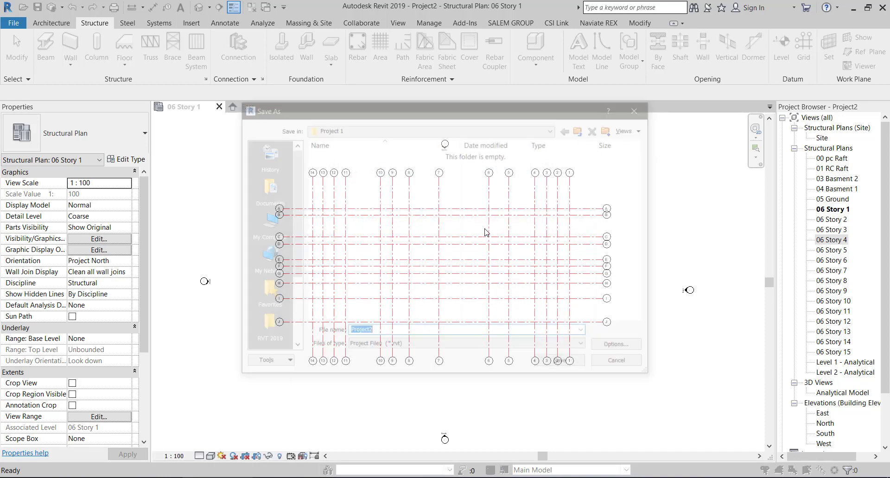
pyautogui.scroll(-3, 268, 285)
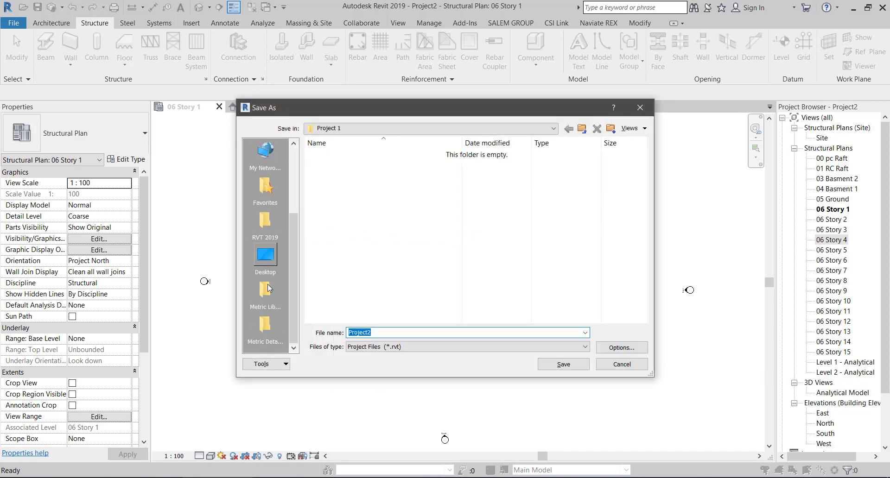
pyautogui.click(266, 260)
pyautogui.doubleClick(360, 243)
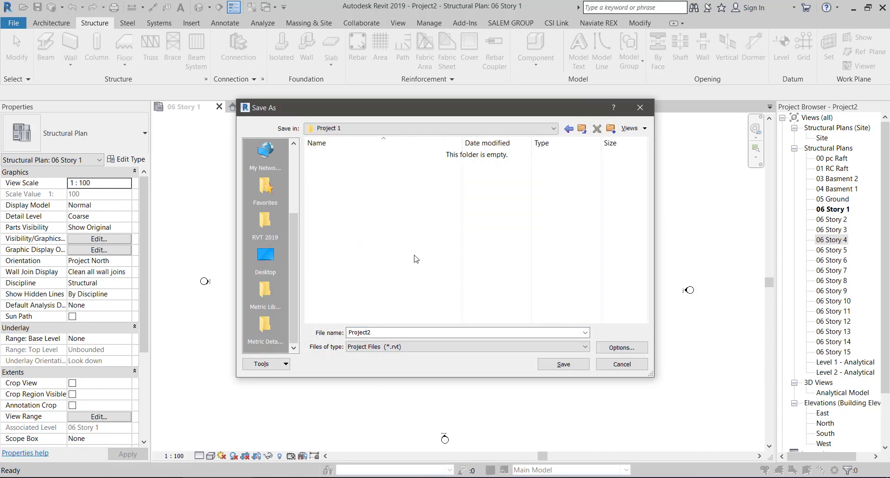
pyautogui.doubleClick(447, 332)
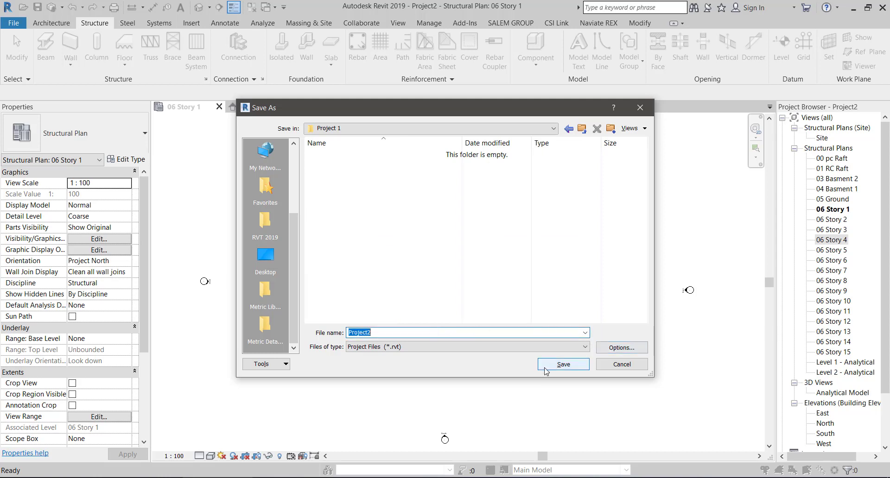
pyautogui.click(563, 364)
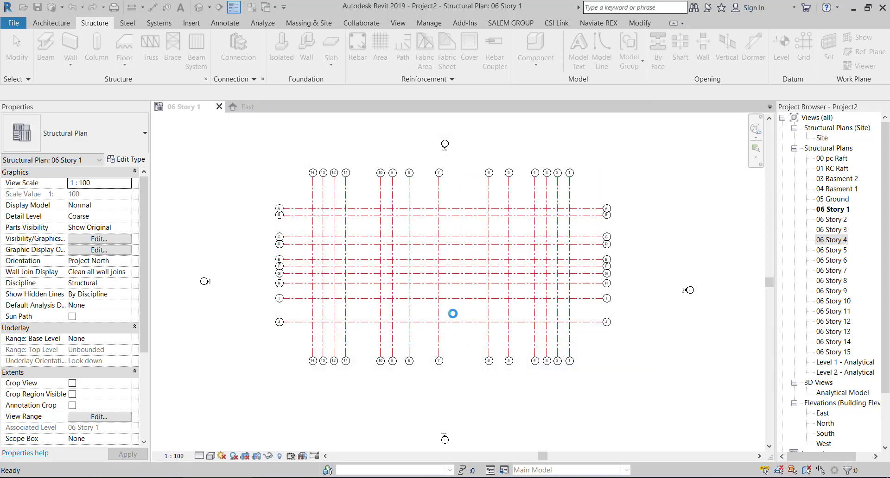
# Start placing a structural column with the M_Concrete-Rectangular-Column 300 x 450mm type and open its type properties
pyautogui.press('c')
pyautogui.press('l')
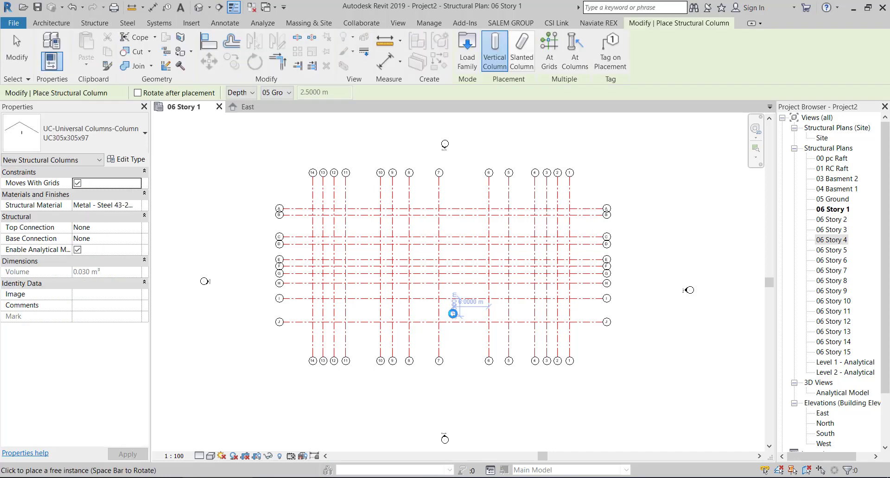
pyautogui.click(94, 22)
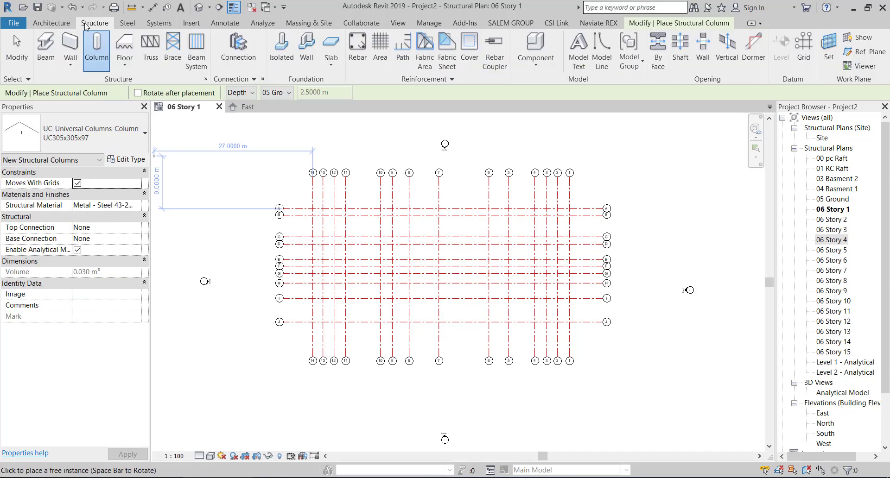
pyautogui.click(133, 159)
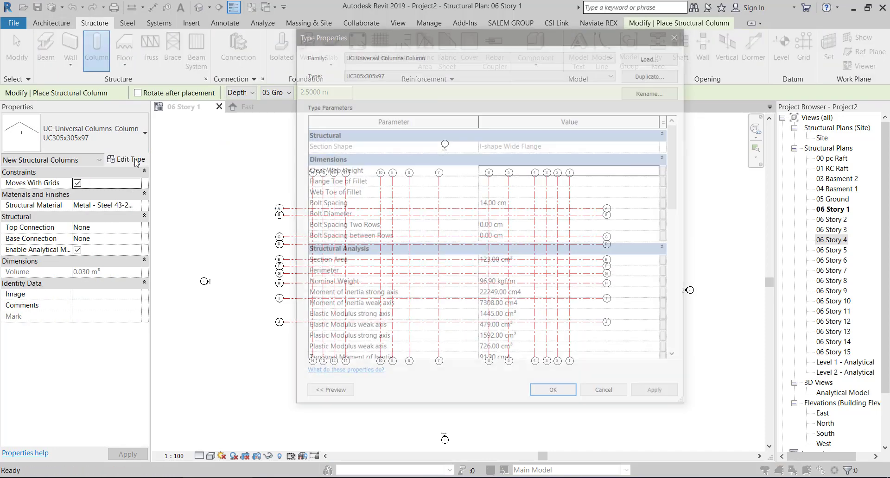
pyautogui.press('Escape')
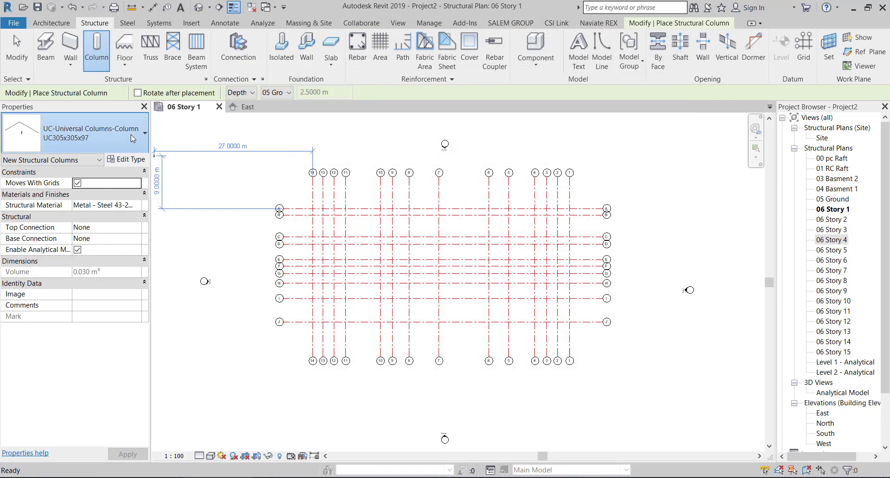
pyautogui.click(132, 139)
pyautogui.click(100, 199)
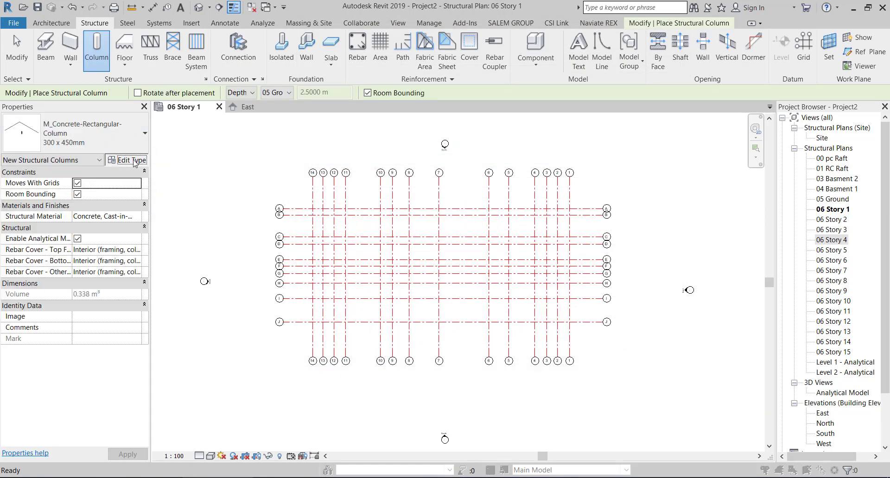
pyautogui.click(126, 160)
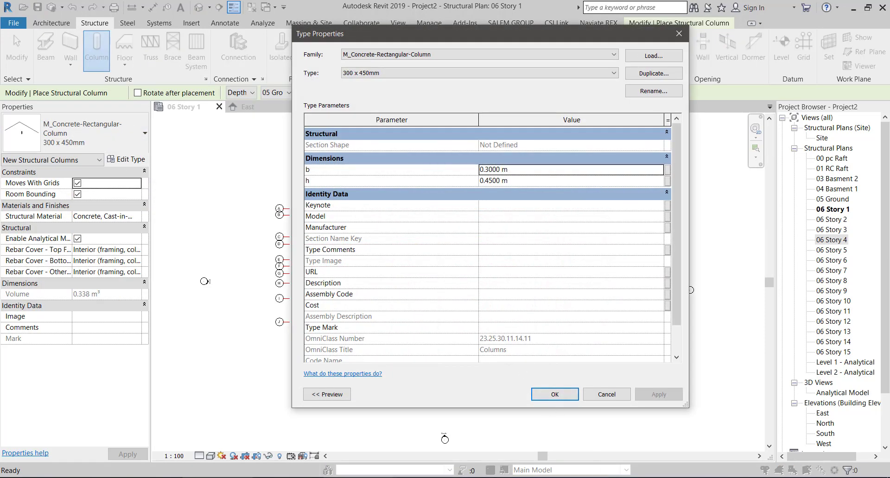
# Consult the column schedule in AutoCAD's B4-STRUC drawing and, in Revit, duplicate the column type as C2 ( 30 * 80 ) with h 0.8 m
pyautogui.hotkey('alt', 'Tab')
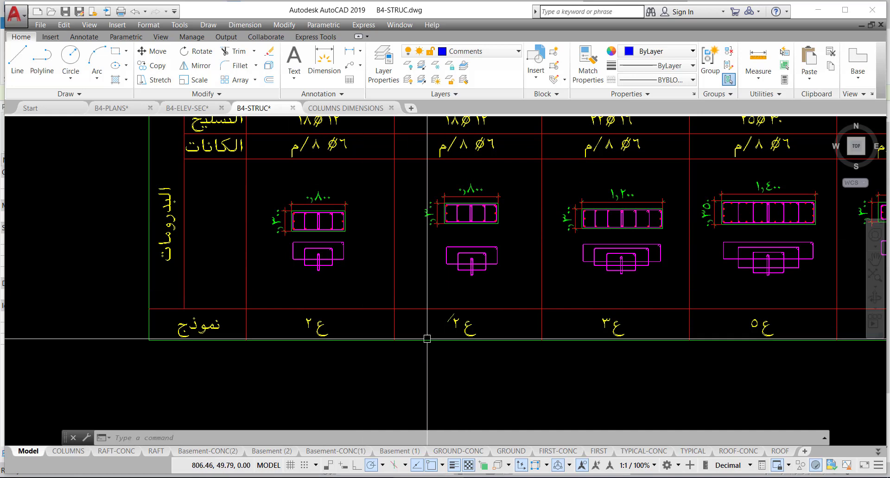
pyautogui.moveTo(472, 340); pyautogui.dragTo(446, 351, button='middle')
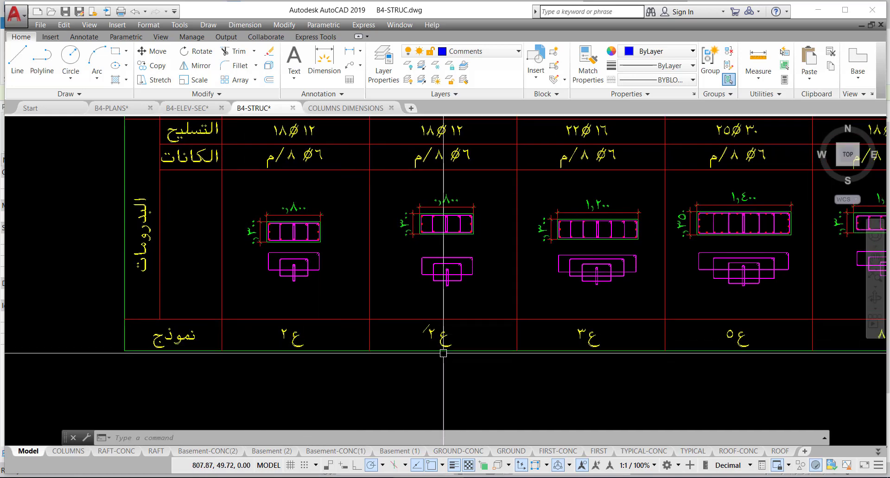
pyautogui.moveTo(446, 285); pyautogui.dragTo(452, 305, button='middle')
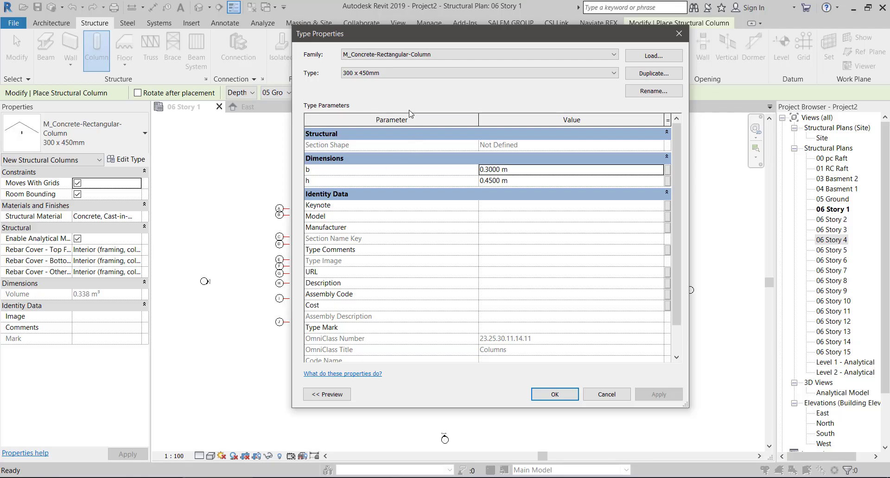
pyautogui.click(674, 73)
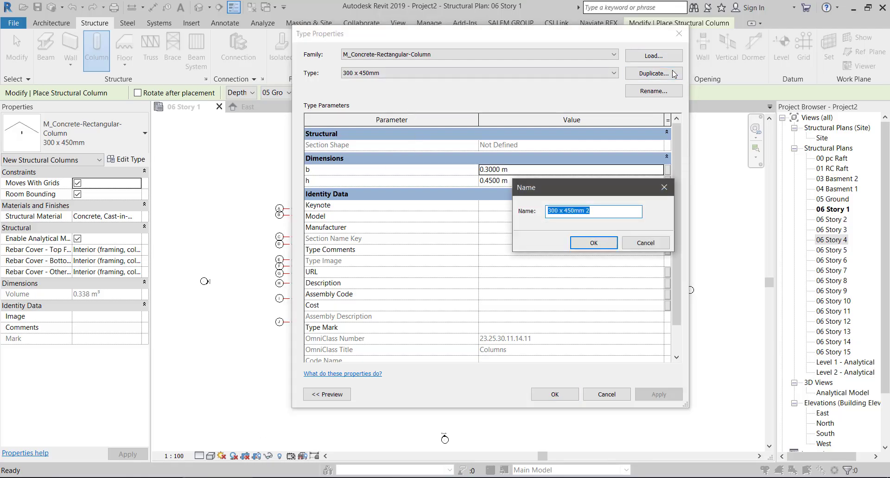
pyautogui.write('C2 ( 30 * 80')
pyautogui.click(593, 243)
pyautogui.click(538, 182)
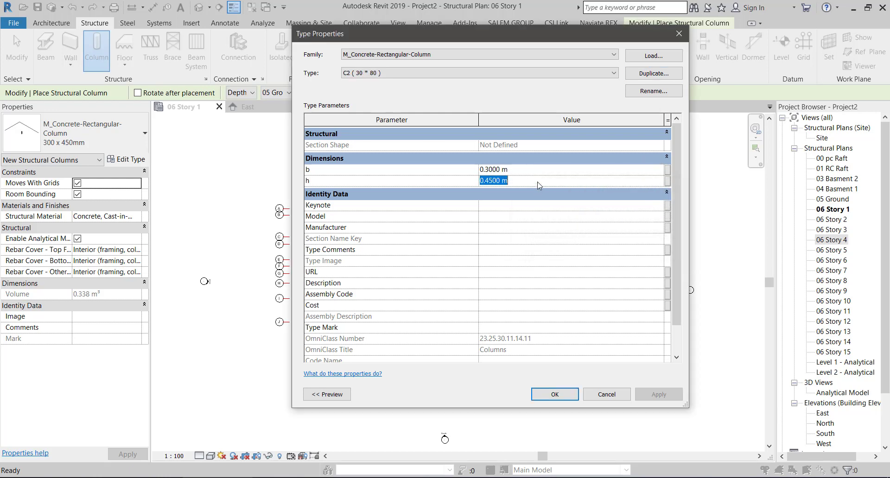
pyautogui.write('.8')
pyautogui.click(501, 169)
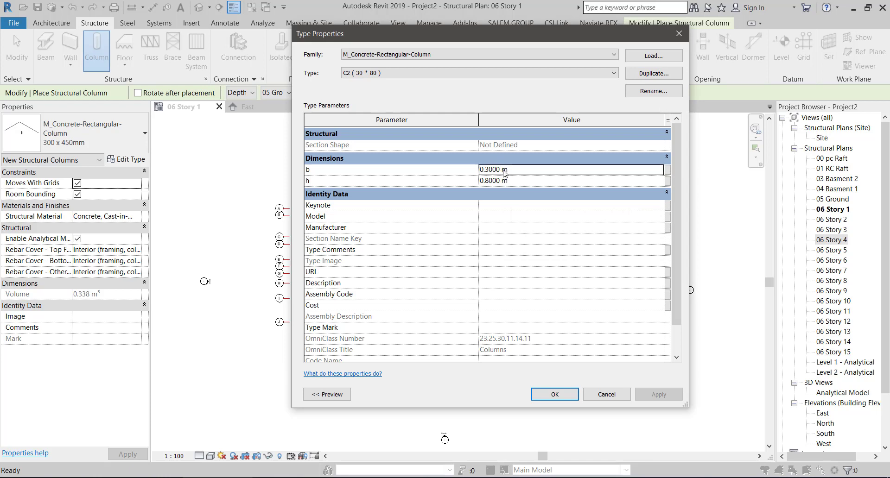
# Duplicate the C2 column type under the name C2 ( 30 * 80 ) **
pyautogui.click(659, 75)
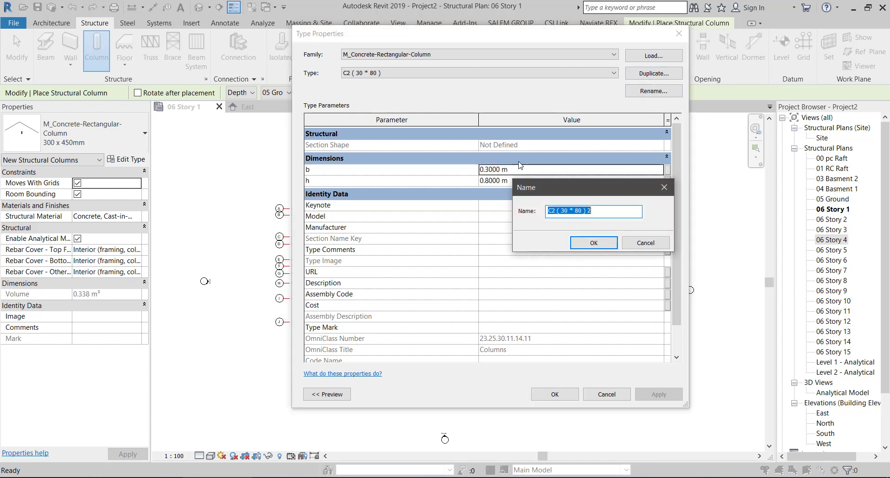
pyautogui.doubleClick(589, 210)
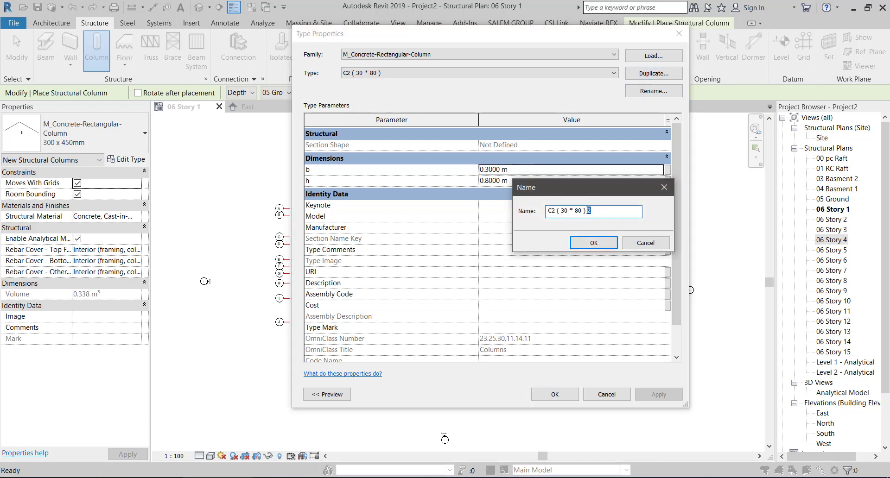
pyautogui.click(593, 243)
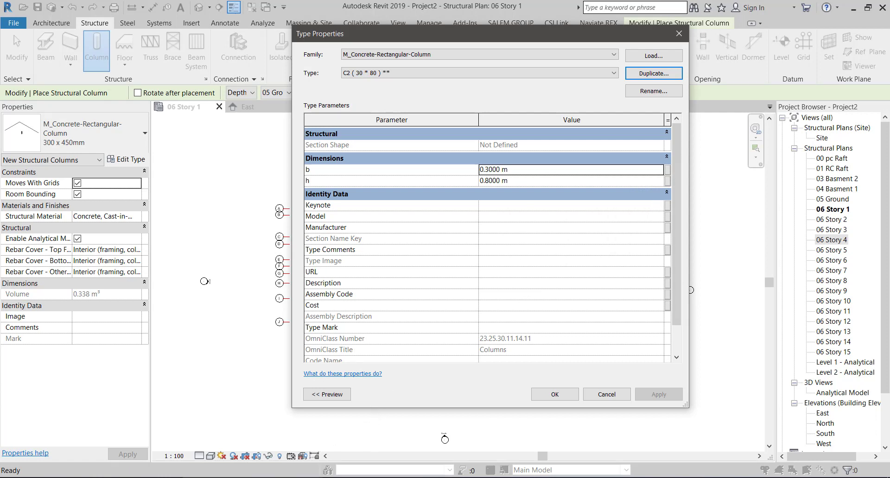
# Consult the AutoCAD drawings and, in Revit, duplicate the column type as C3 ( 30 * 120 ) with h 1.2 m
pyautogui.moveTo(359, 477)
pyautogui.click(337, 443)
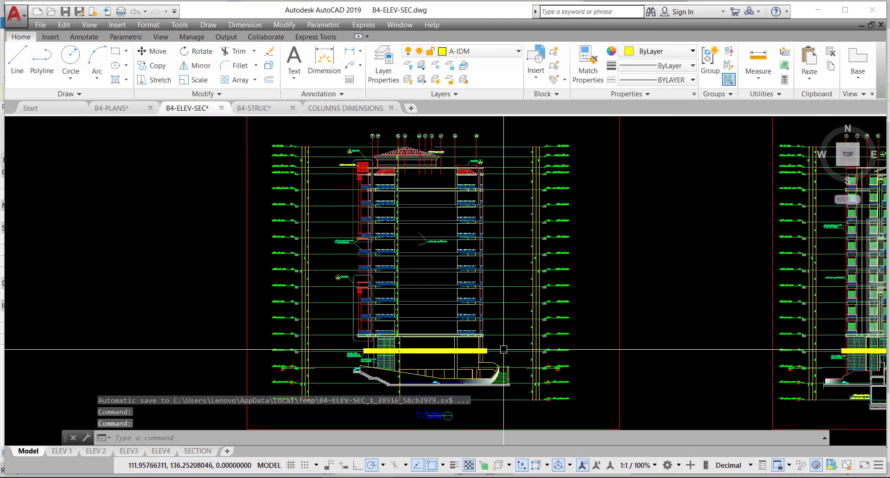
pyautogui.moveTo(640, 343); pyautogui.dragTo(346, 347, button='middle')
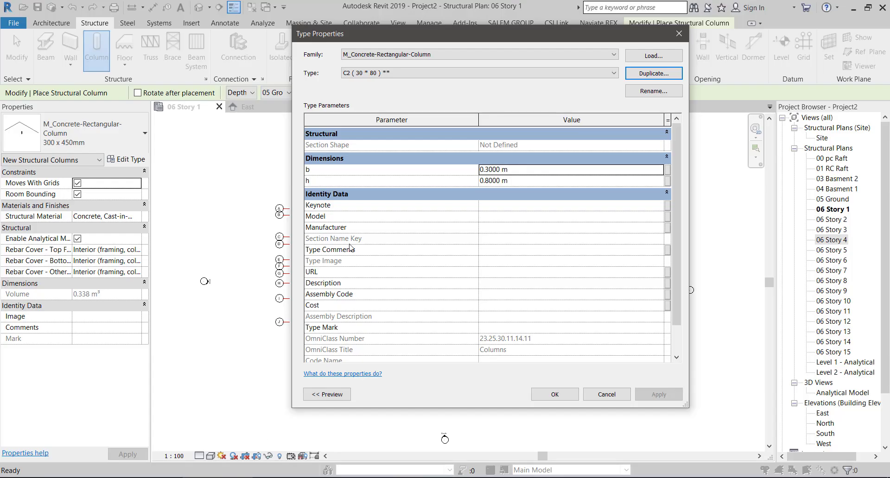
pyautogui.click(654, 74)
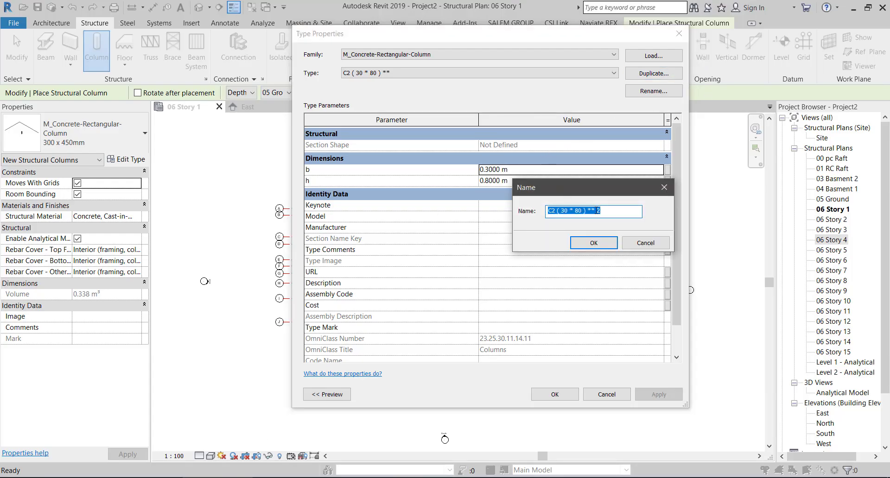
pyautogui.moveTo(602, 211); pyautogui.dragTo(587, 218)
pyautogui.press('BackSpace')
pyautogui.write('20')
pyautogui.click(594, 243)
pyautogui.click(529, 182)
pyautogui.write('1.2')
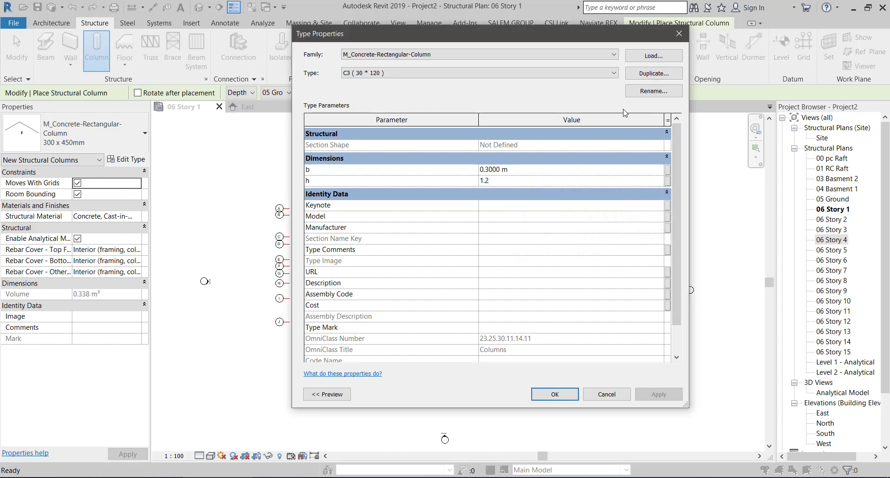
# Duplicate the C3 column type as C5 ( 35 * 140 ), setting b to 0.35 m and h to 1.4 m
pyautogui.click(654, 74)
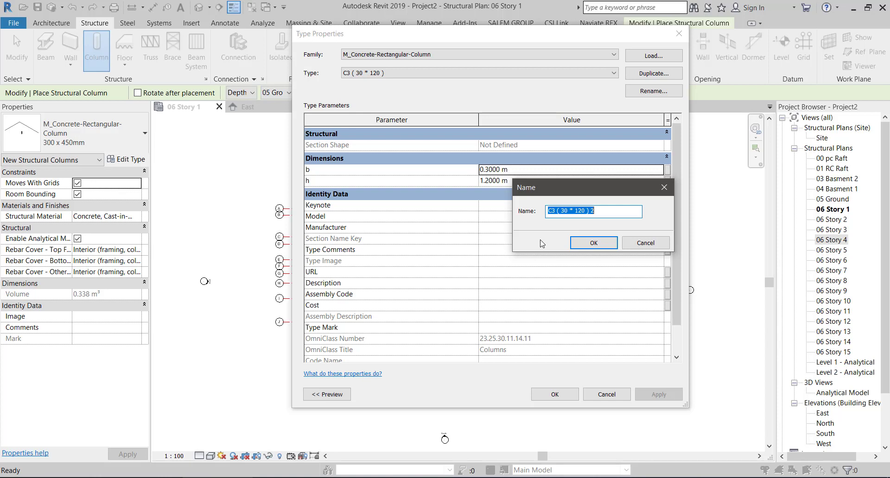
pyautogui.click(602, 211)
pyautogui.write('4')
pyautogui.click(598, 243)
pyautogui.click(530, 171)
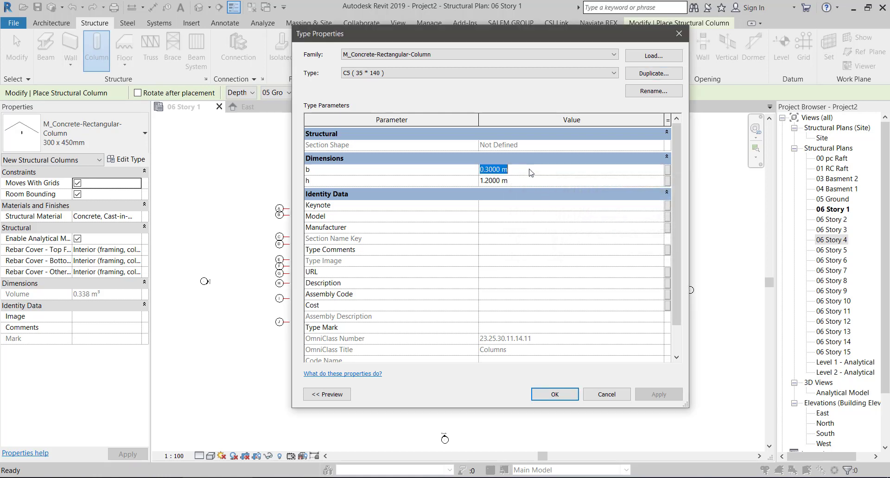
pyautogui.write('0.35')
pyautogui.press('Tab')
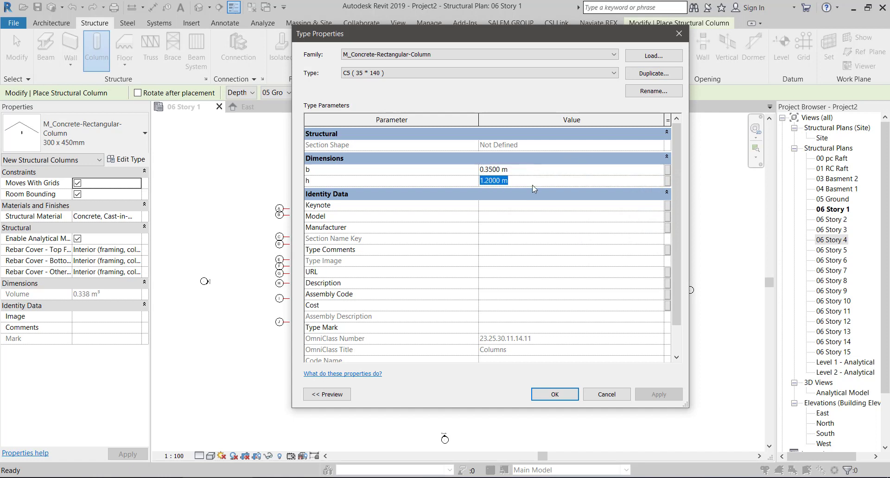
pyautogui.write('1.4')
pyautogui.click(534, 173)
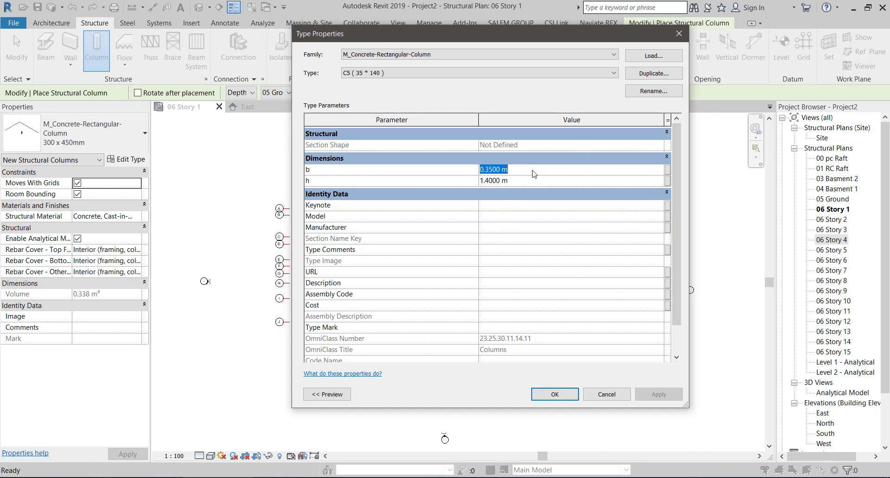
# Look up column 8 in AutoCAD's B4-STRUC schedule and, in Revit, duplicate the C5 column type as C8 ( 30 * 100 )
pyautogui.click(655, 93)
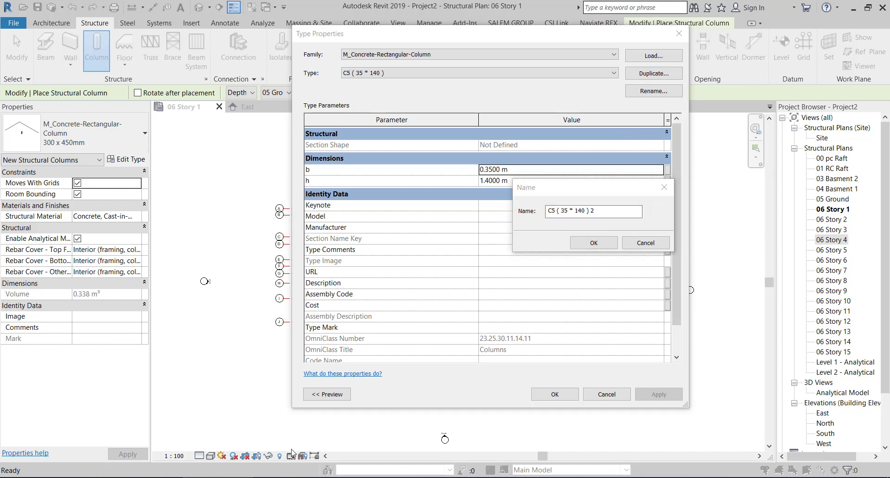
pyautogui.click(431, 477)
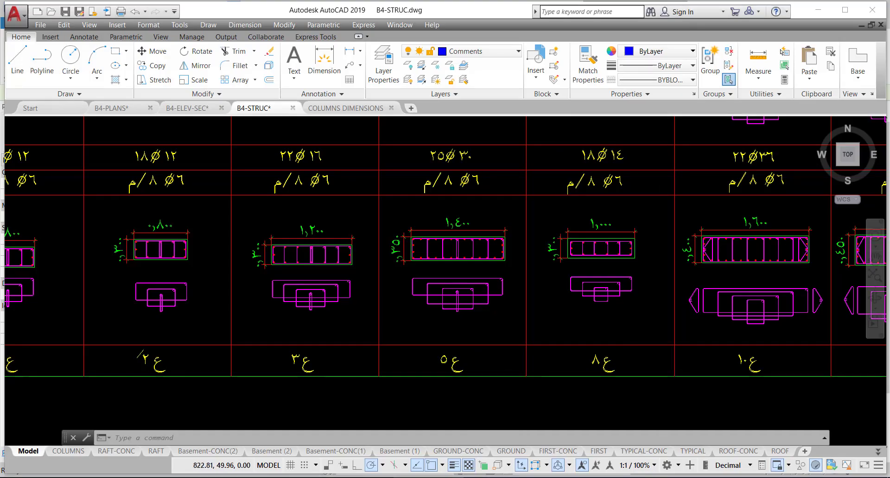
pyautogui.moveTo(630, 361); pyautogui.dragTo(453, 378, button='middle')
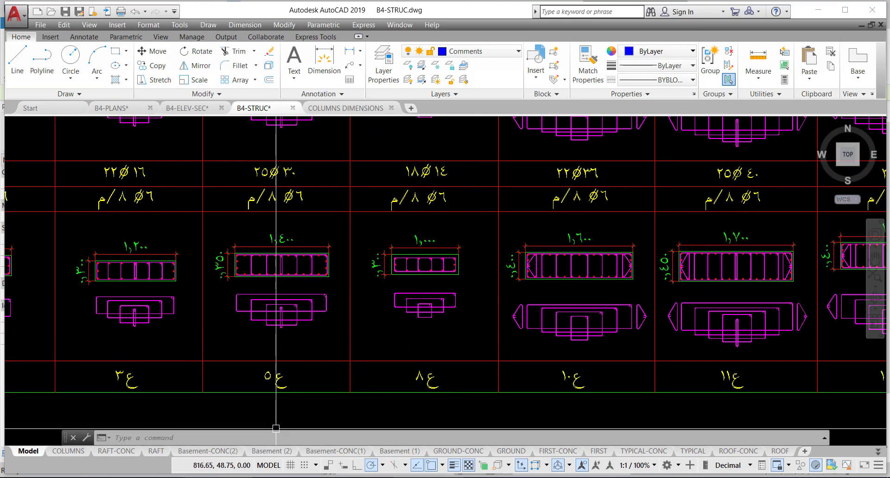
pyautogui.hotkey('alt', 'Tab')
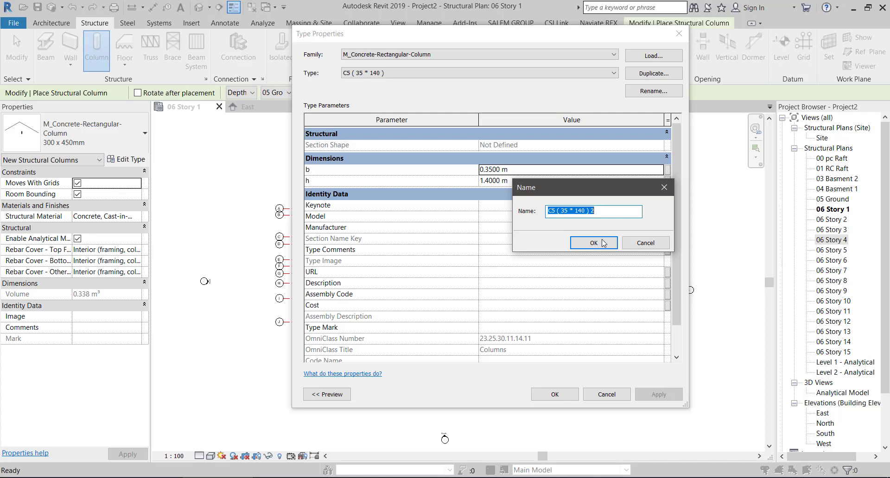
pyautogui.click(604, 216)
pyautogui.press('BackSpace')
pyautogui.write('0')
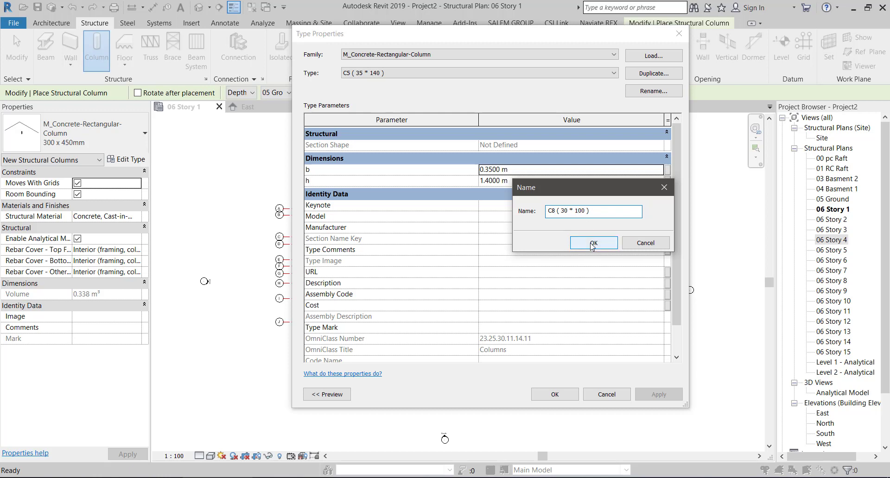
pyautogui.click(594, 243)
# Set the C8 column type's h to 1 m and b to 0.3 m
pyautogui.click(549, 183)
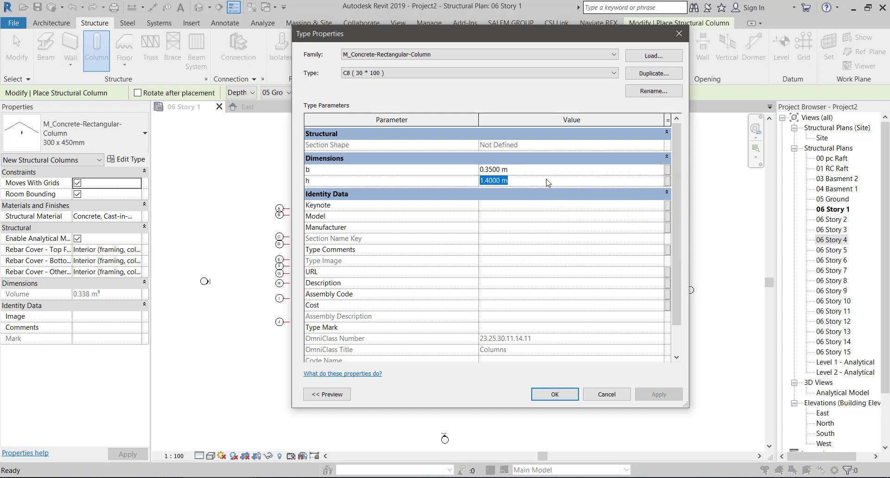
pyautogui.write('1')
pyautogui.click(545, 172)
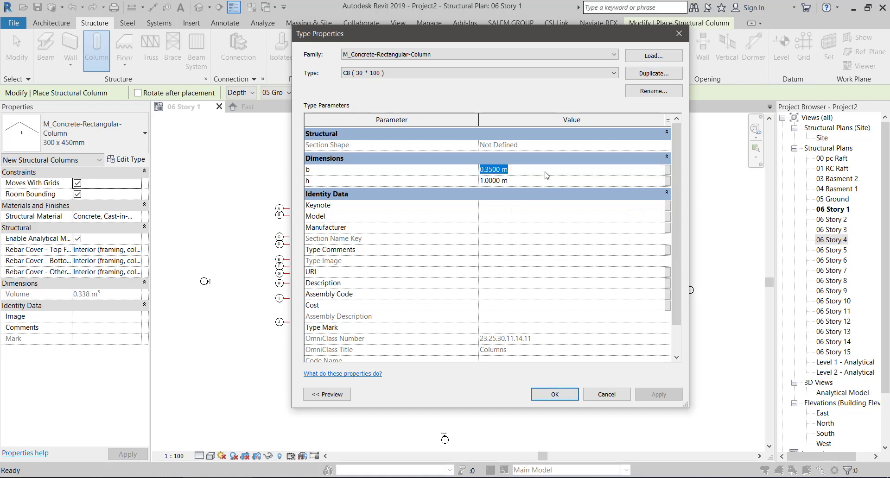
pyautogui.write('.3')
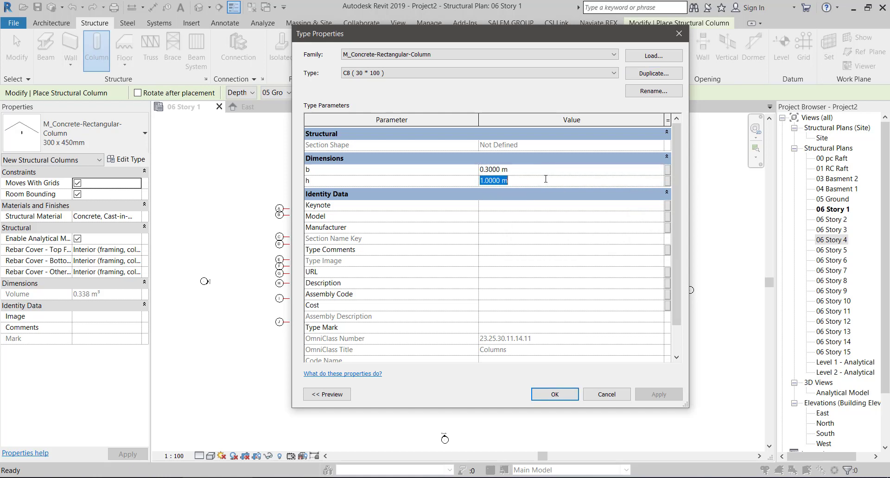
# Look up column 10 in the AutoCAD schedule and, in Revit, duplicate the C8 column type as C10 ( 40 * 160 )
pyautogui.click(653, 73)
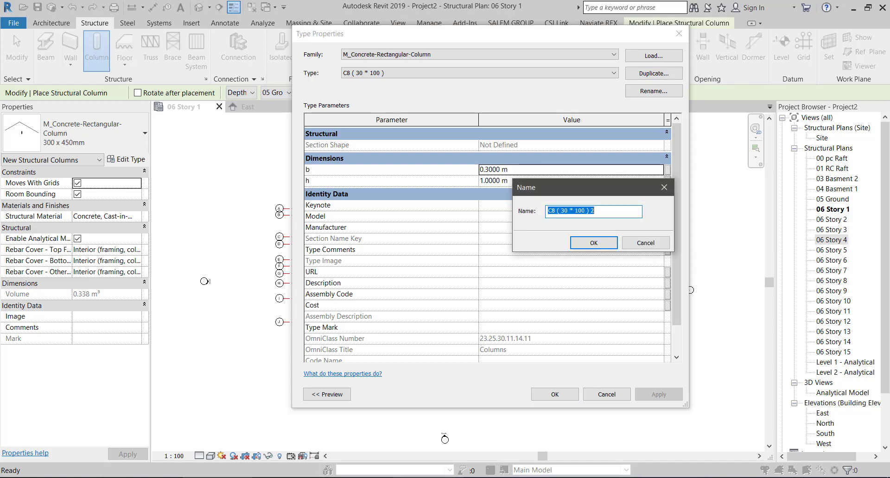
pyautogui.click(431, 477)
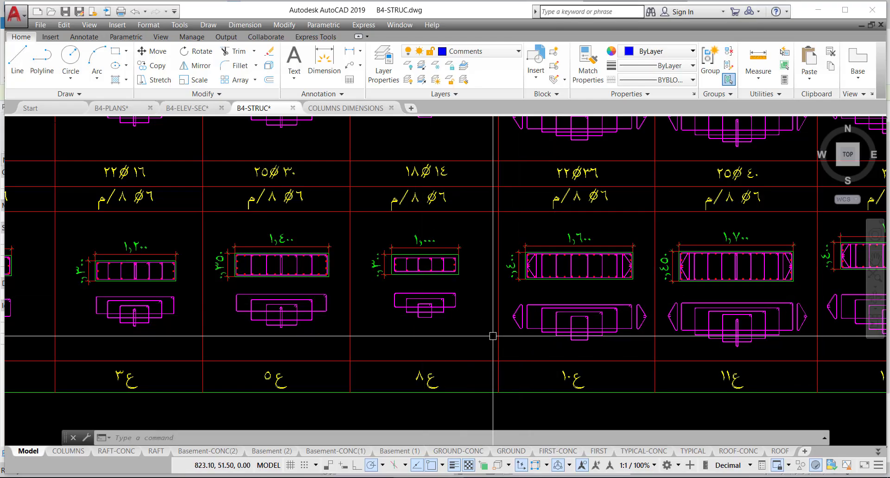
pyautogui.moveTo(495, 337)
pyautogui.mouseDown(button='middle')
pyautogui.moveTo(359, 312)
pyautogui.moveTo(354, 325)
pyautogui.mouseUp(button='middle')
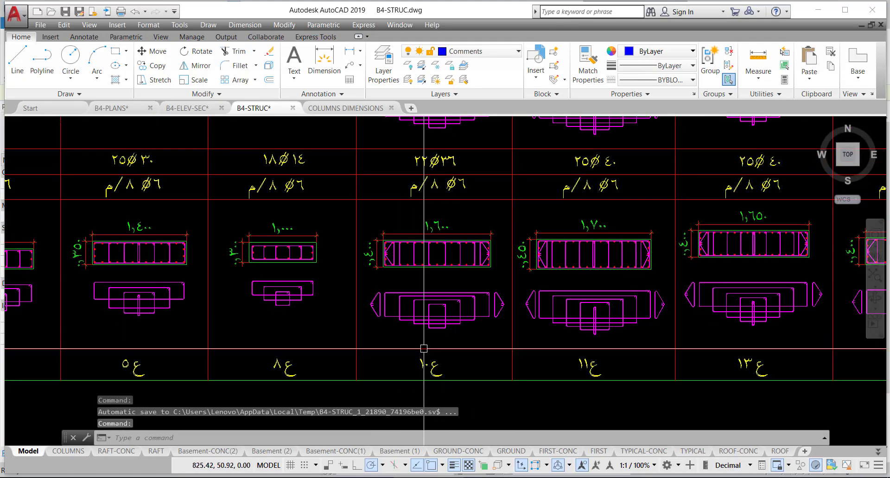
pyautogui.click(328, 477)
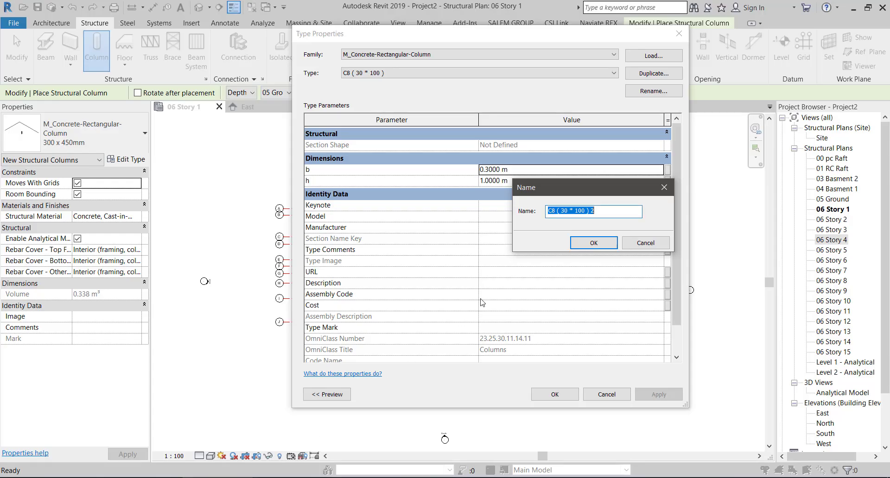
pyautogui.click(593, 212)
pyautogui.press('BackSpace')
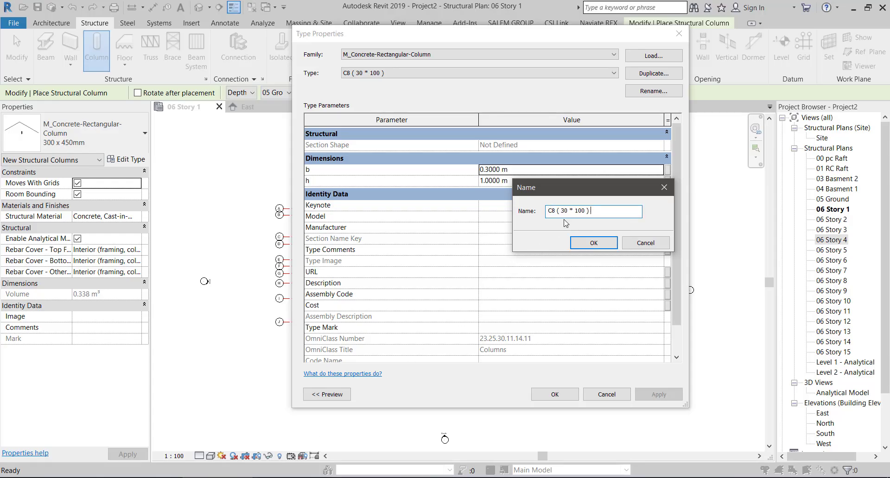
pyautogui.write('10')
pyautogui.write('6')
pyautogui.click(594, 243)
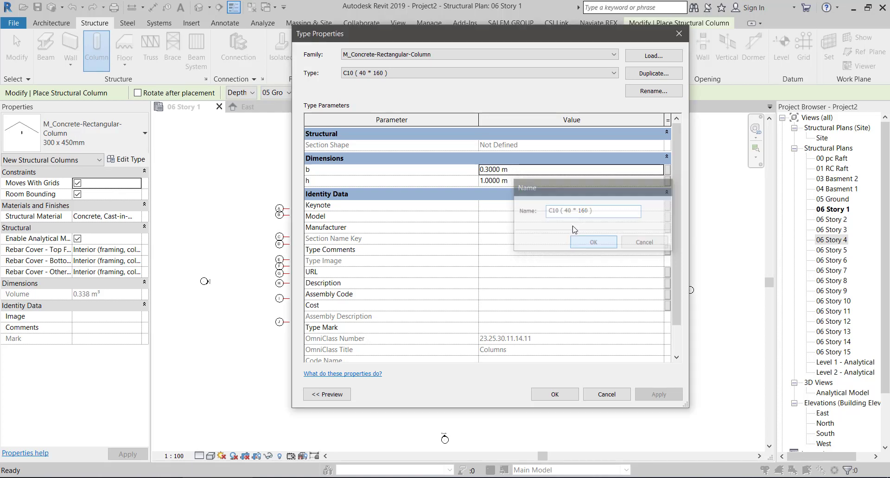
# Set the C10 column type's b to 0.4 m and h to 1.6 m
pyautogui.click(519, 168)
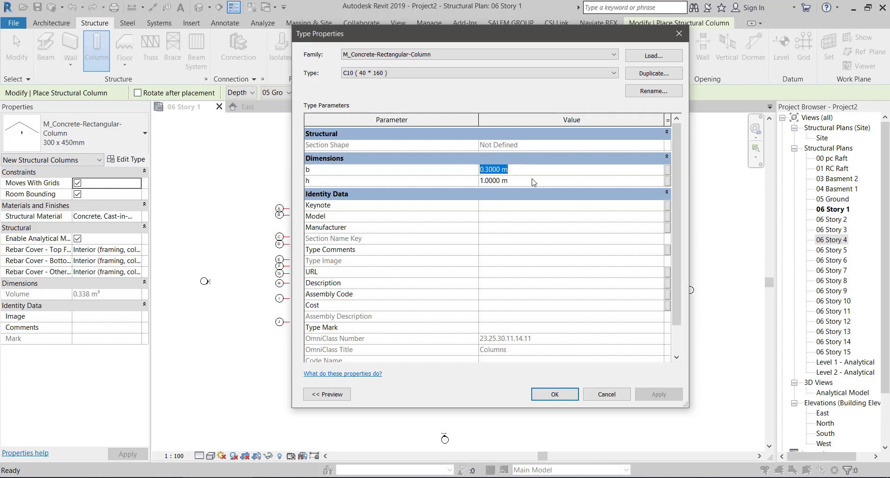
pyautogui.write('0.4')
pyautogui.click(535, 181)
pyautogui.write('1.6')
# Look up column 11 in the AutoCAD schedule and, in Revit, duplicate the C10 column type as C11 ( 45 * 170 )
pyautogui.click(654, 73)
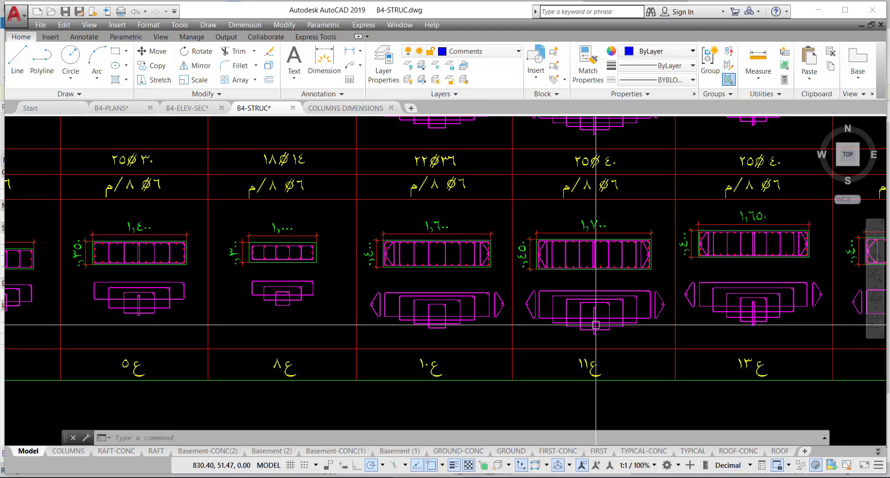
pyautogui.moveTo(590, 299); pyautogui.dragTo(431, 305, button='middle')
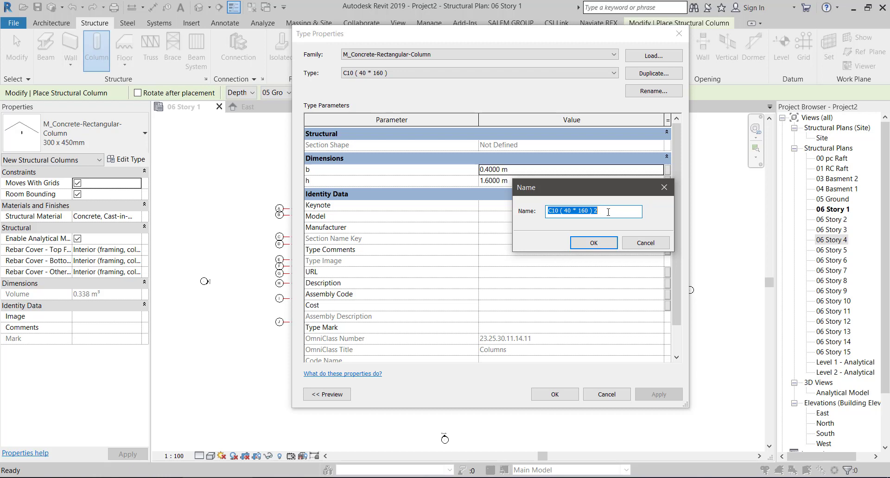
pyautogui.click(596, 211)
pyautogui.write('5 * 1')
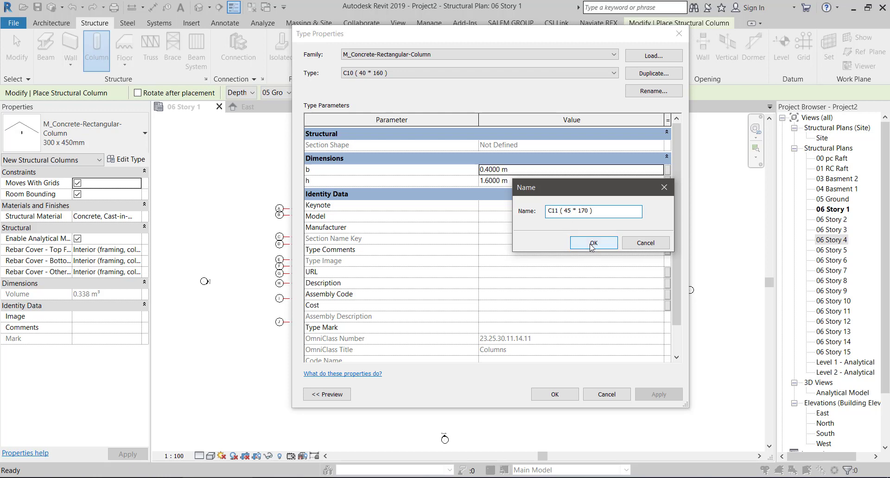
pyautogui.click(574, 242)
# Set the C11 column type's b to 0.45 m and h to 1.7 m
pyautogui.click(531, 173)
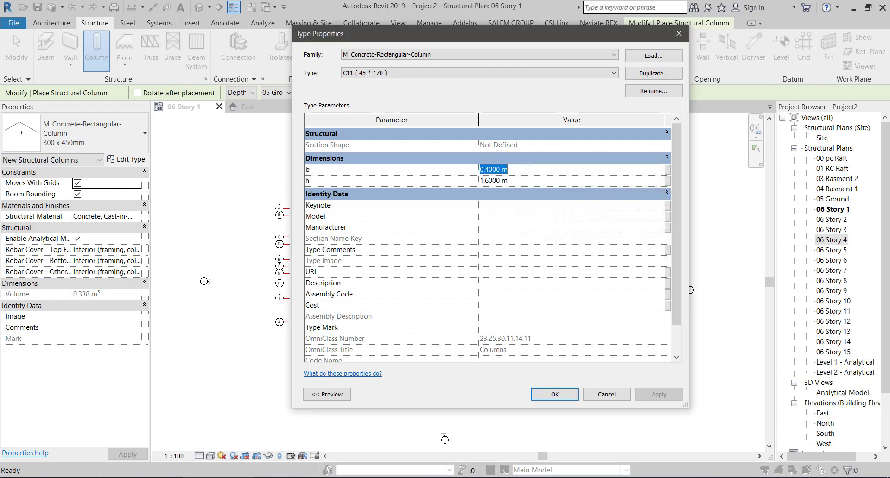
pyautogui.write('0.45')
pyautogui.click(524, 181)
pyautogui.write('1.7')
pyautogui.click(535, 171)
# Look up column 13 in the AutoCAD schedule and, in Revit, duplicate the C11 column type as C13 ( 40 * 165 )
pyautogui.click(652, 73)
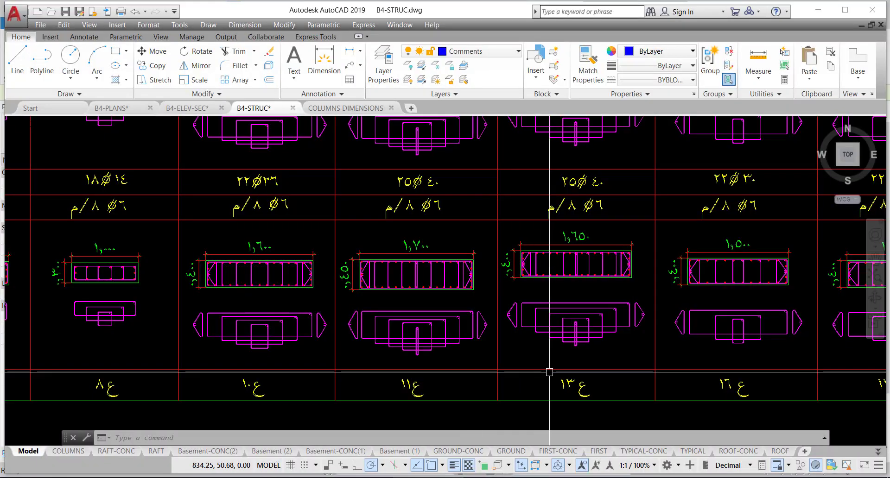
pyautogui.moveTo(547, 278); pyautogui.dragTo(394, 278, button='middle')
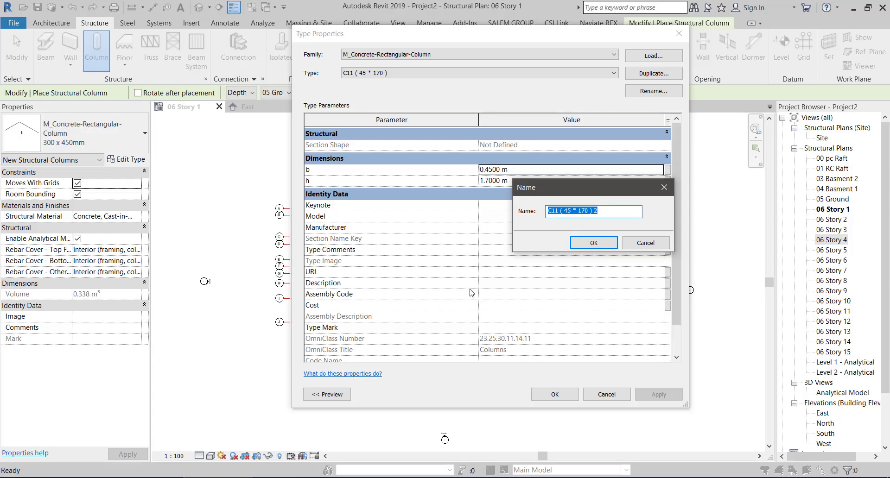
pyautogui.moveTo(598, 210); pyautogui.dragTo(594, 210)
pyautogui.write('65')
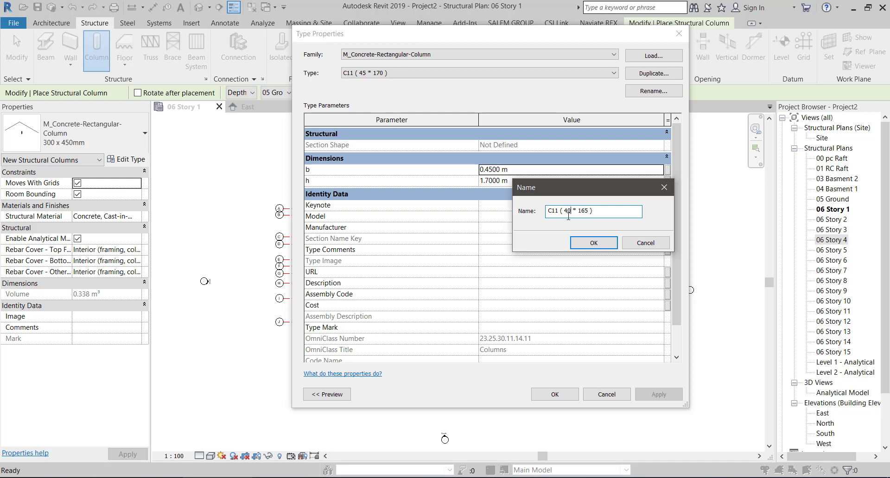
pyautogui.click(581, 238)
# Set the C13 column type's b to 0.4 m and h to 1.65 m
pyautogui.click(527, 172)
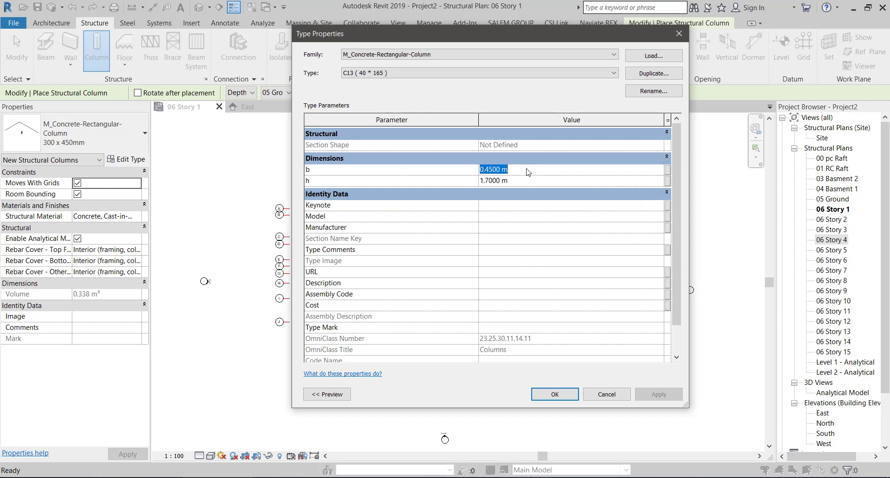
pyautogui.write('0.4')
pyautogui.click(526, 184)
pyautogui.write('1.65')
pyautogui.click(532, 171)
# Look up column 17 in the AutoCAD schedule and, in Revit, duplicate the C13 column type as C17 ( 40 * 140 ) with h 1.4 m
pyautogui.click(653, 73)
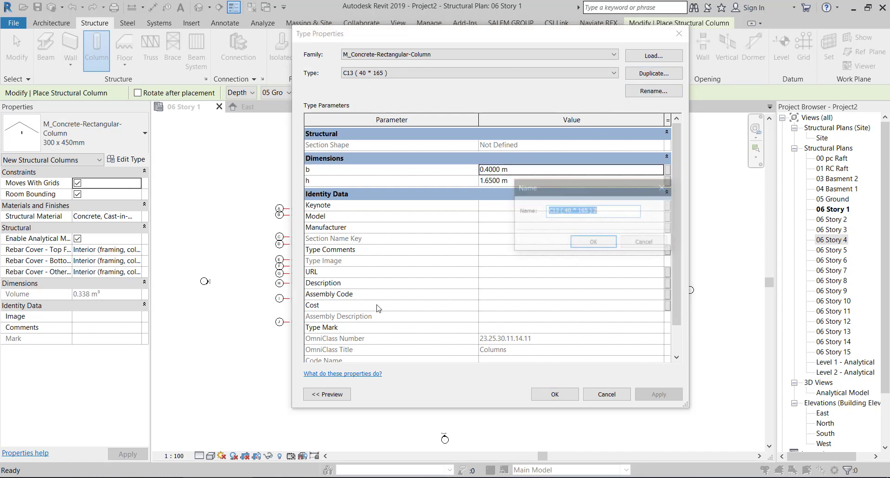
pyautogui.click(217, 477)
pyautogui.click(428, 477)
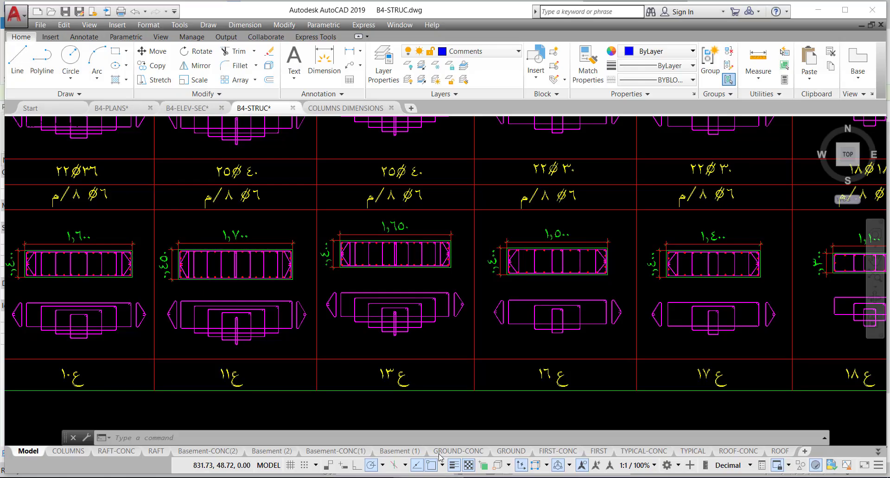
pyautogui.scroll(3, 376, 364)
pyautogui.moveTo(402, 386); pyautogui.dragTo(292, 392, button='middle')
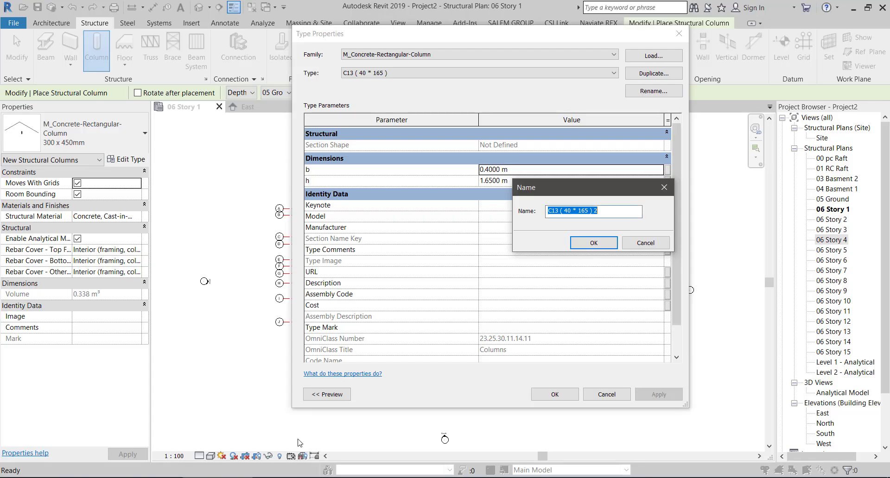
pyautogui.doubleClick(600, 212)
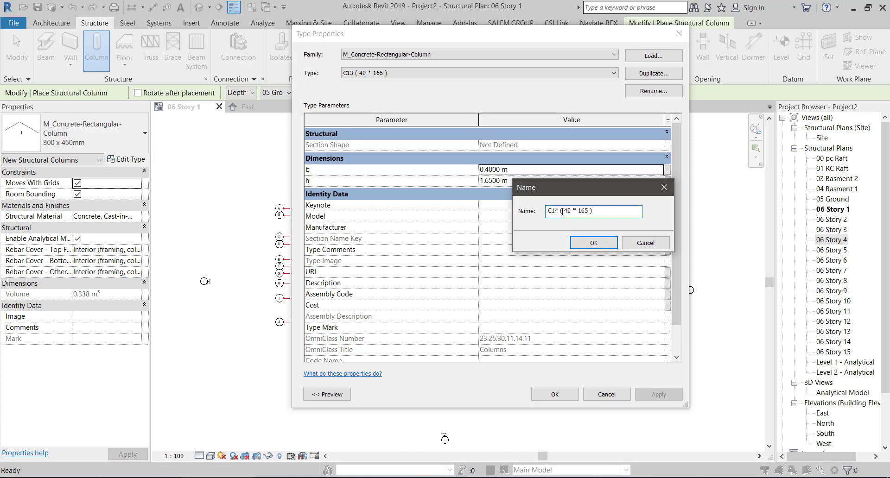
pyautogui.press('BackSpace')
pyautogui.write('7 ( 40')
pyautogui.click(594, 243)
pyautogui.click(527, 180)
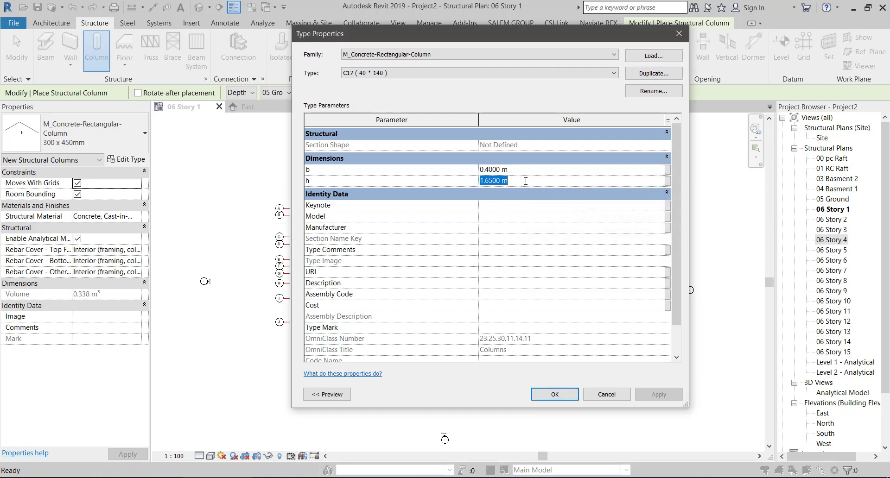
pyautogui.write('1.4')
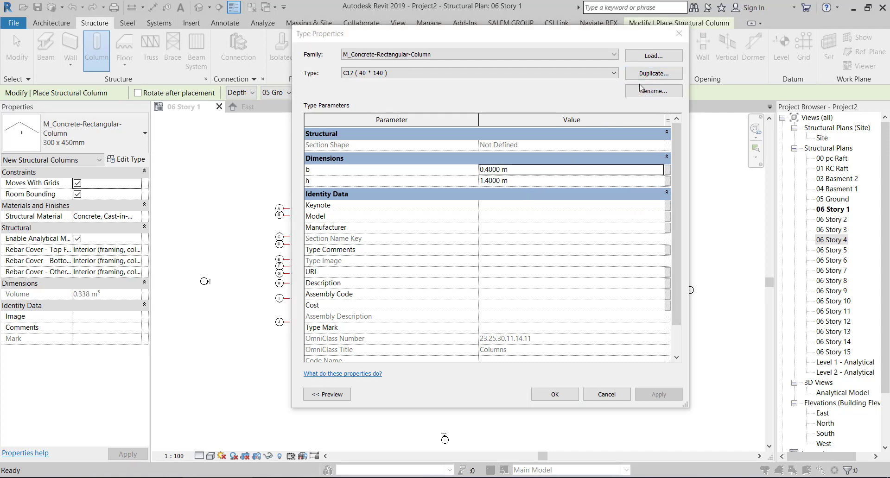
# Look up column 18 in the AutoCAD schedule and, in Revit, duplicate the C17 column type as C18 ( 30 * 110 )
pyautogui.click(643, 91)
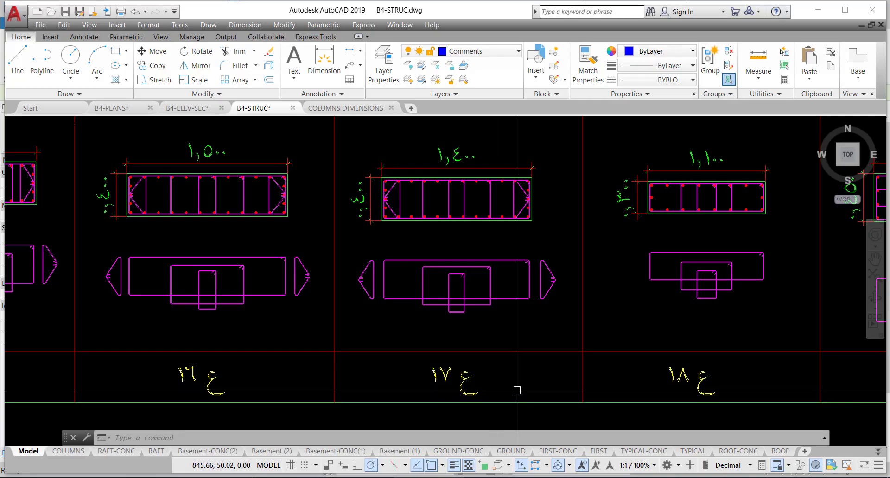
pyautogui.moveTo(537, 386); pyautogui.dragTo(279, 390, button='middle')
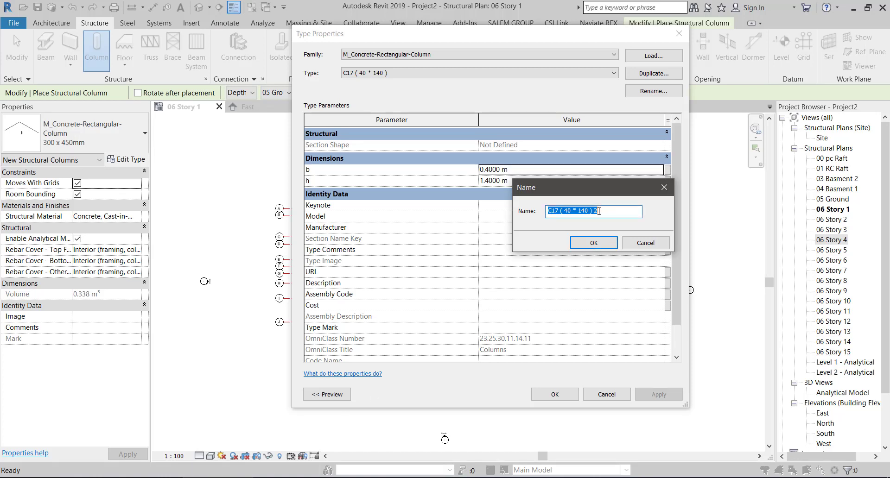
pyautogui.doubleClick(599, 212)
pyautogui.write('8')
pyautogui.click(592, 243)
# Set the C18 column type's h to 1.1 m and b to 0.3 m
pyautogui.click(548, 181)
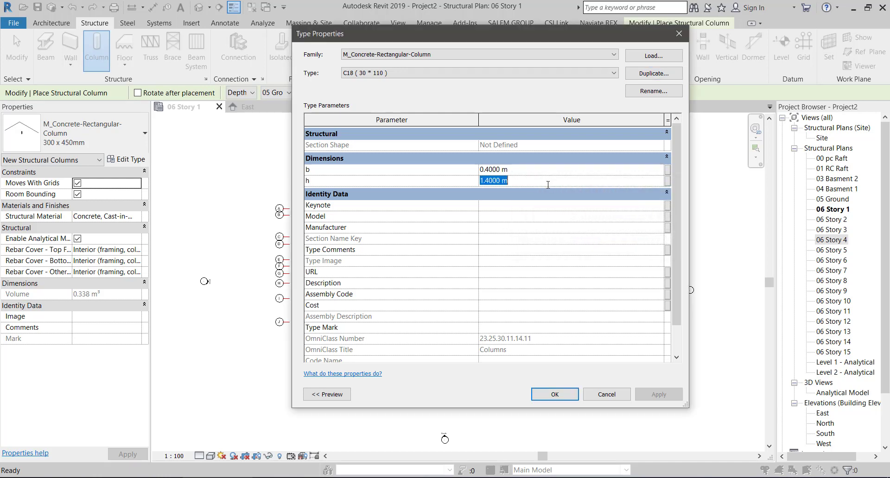
pyautogui.write('1.1')
pyautogui.click(547, 172)
pyautogui.write('.3')
pyautogui.press('Return')
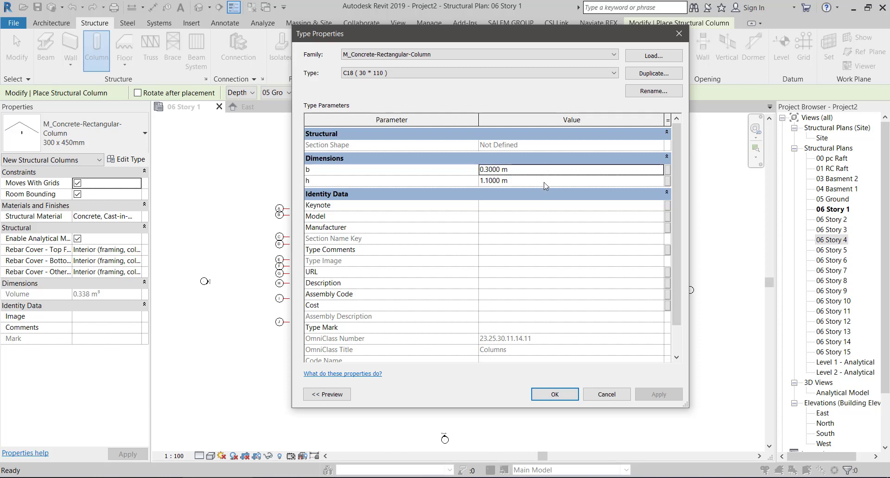
# Look up column 27 in the AutoCAD schedule and, in Revit, duplicate the C18 column type as C27 ( 45 * 140 )
pyautogui.click(640, 78)
pyautogui.click(352, 477)
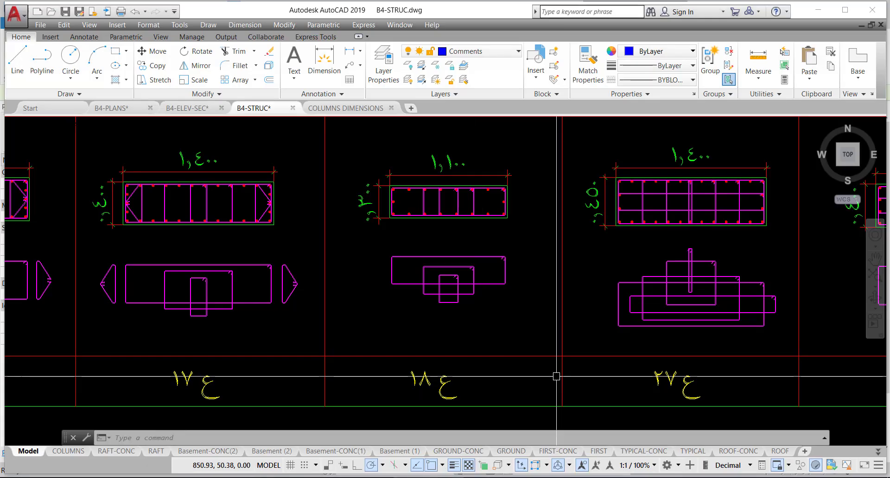
pyautogui.moveTo(556, 377); pyautogui.dragTo(299, 374, button='middle')
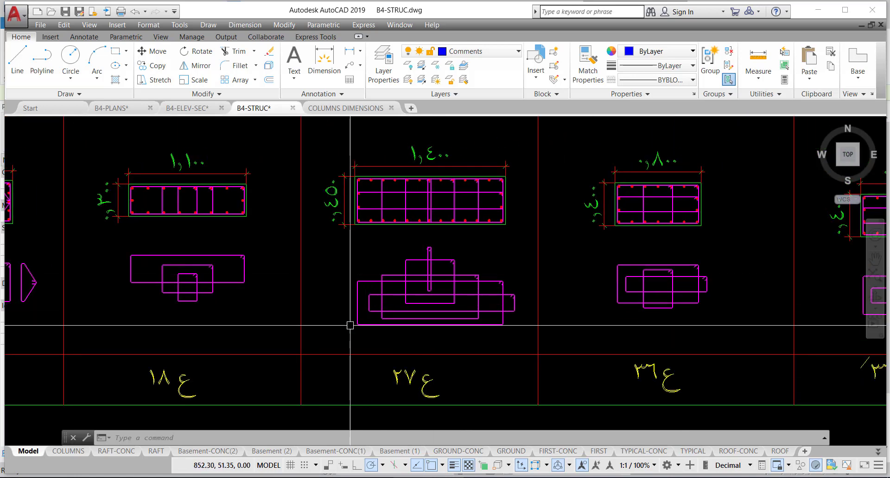
pyautogui.moveTo(218, 477)
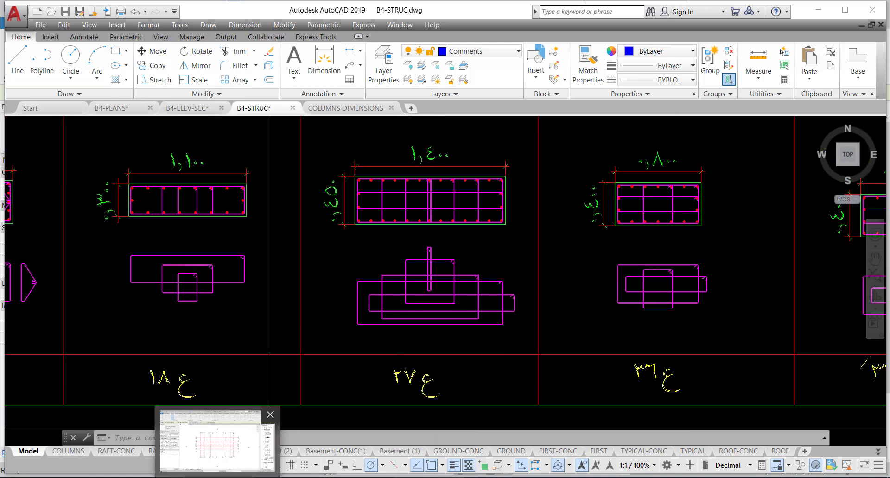
pyautogui.click(215, 443)
pyautogui.doubleClick(597, 211)
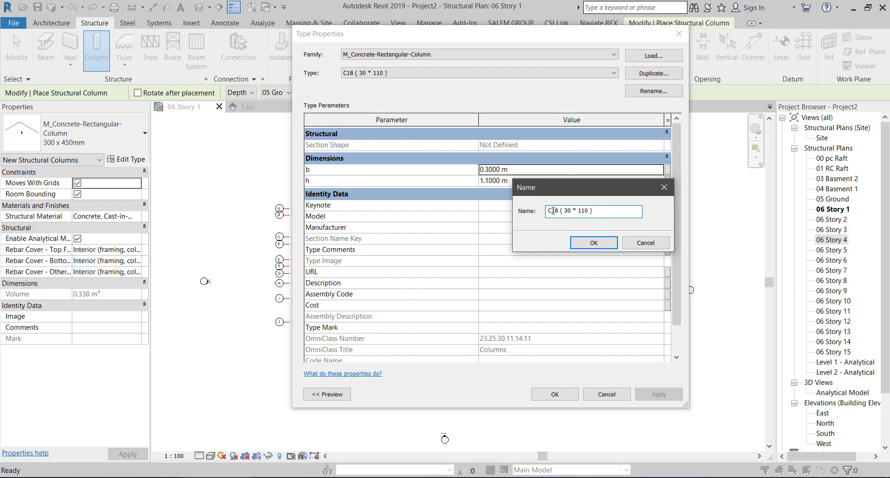
pyautogui.write('27')
pyautogui.write('45')
pyautogui.write('40')
pyautogui.hotkey('alt', 'Tab')
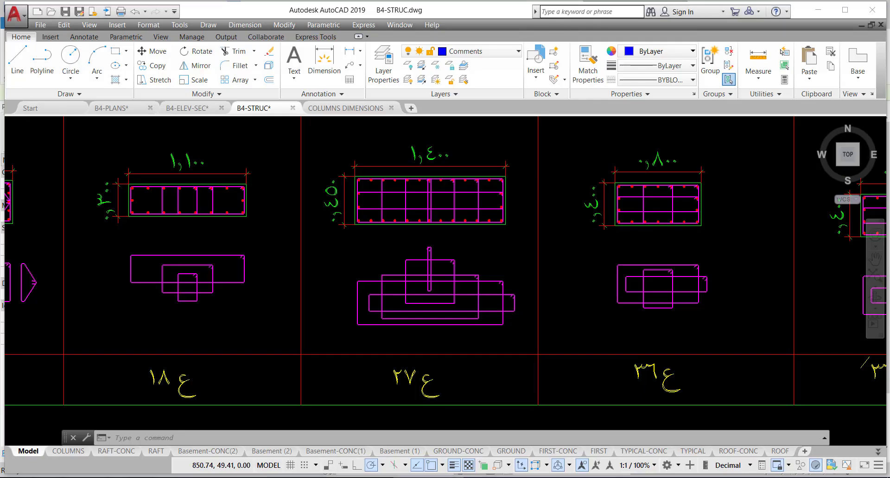
pyautogui.hotkey('alt', 'Tab')
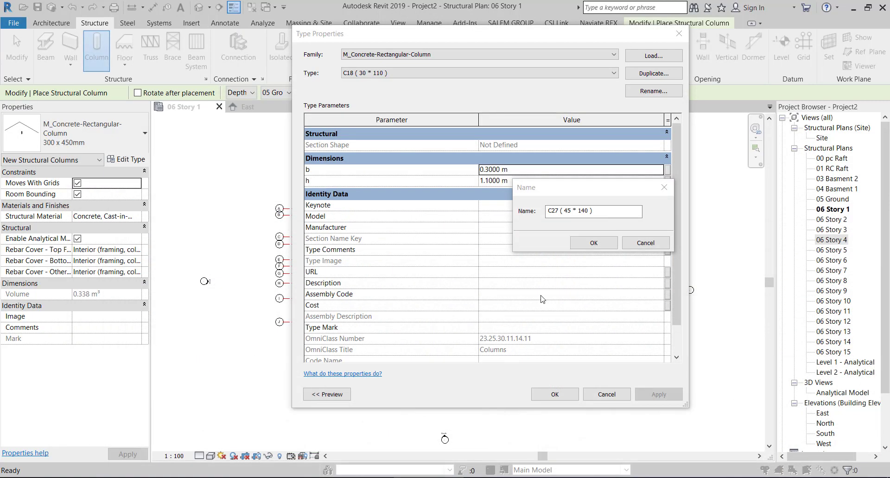
pyautogui.click(602, 241)
# Set the C27 column type's b to 0.45 m and h to 1.4 m
pyautogui.click(525, 171)
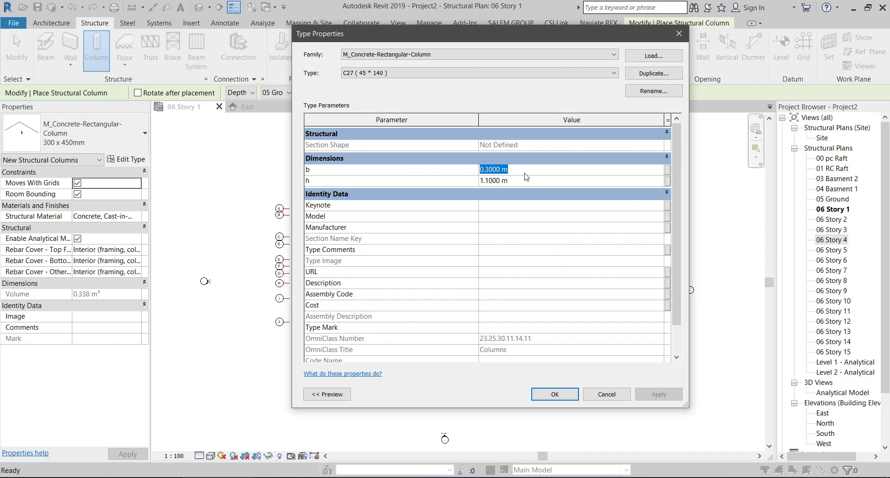
pyautogui.press('BackSpace')
pyautogui.write('.45')
pyautogui.click(516, 190)
pyautogui.click(521, 182)
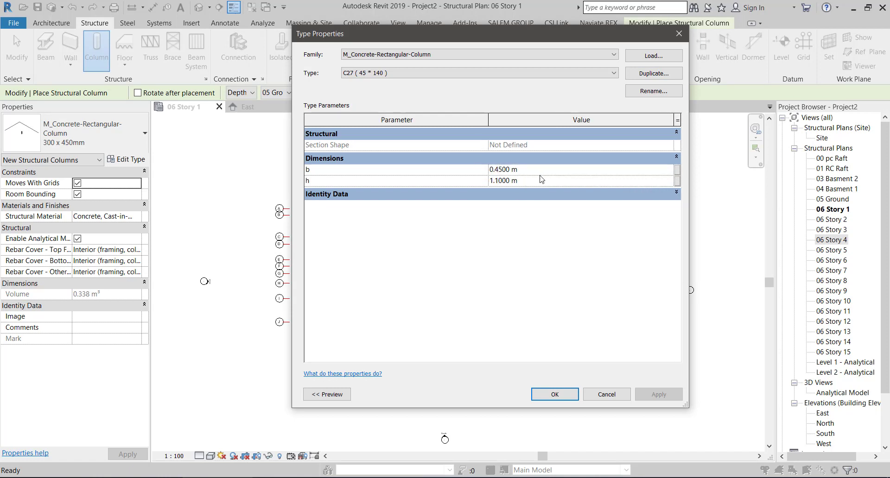
pyautogui.click(533, 173)
pyautogui.write('1.')
pyautogui.write('45')
pyautogui.click(529, 181)
pyautogui.write('1.4')
pyautogui.click(541, 158)
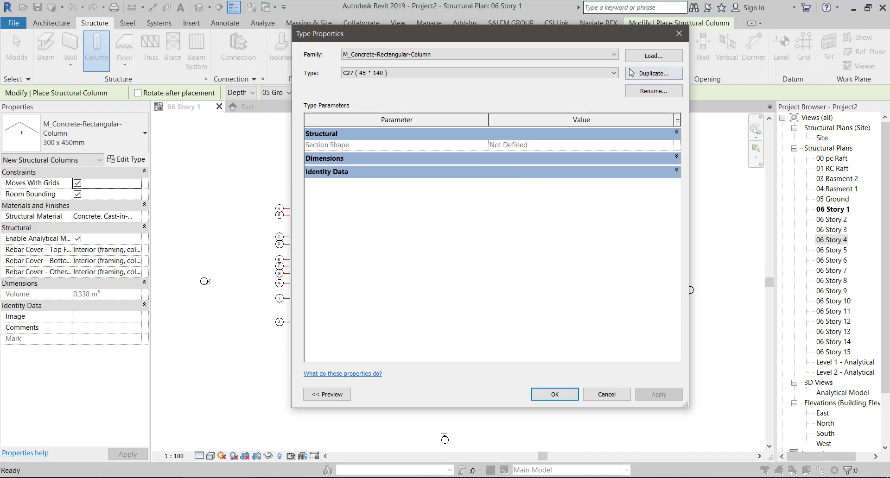
pyautogui.click(524, 158)
# Look up column 36 in the AutoCAD schedule and, in Revit, duplicate the C27 column type as C36 ( 40 * 80 )
pyautogui.click(647, 74)
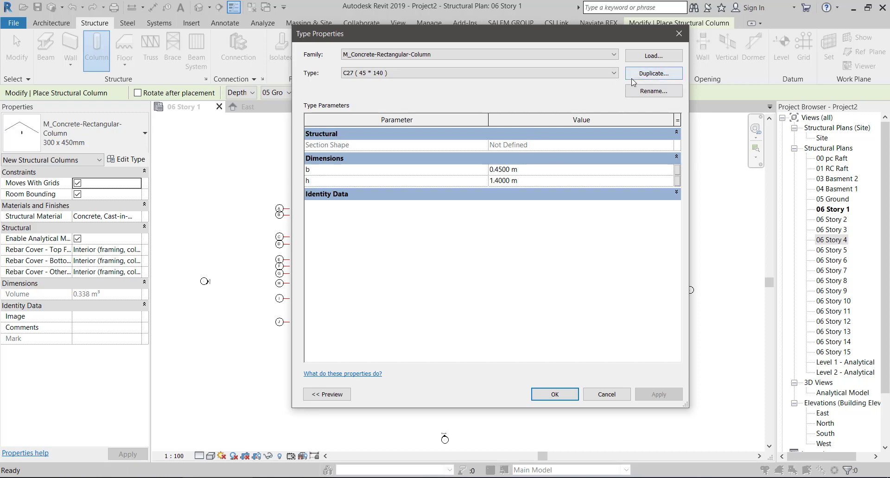
pyautogui.click(219, 477)
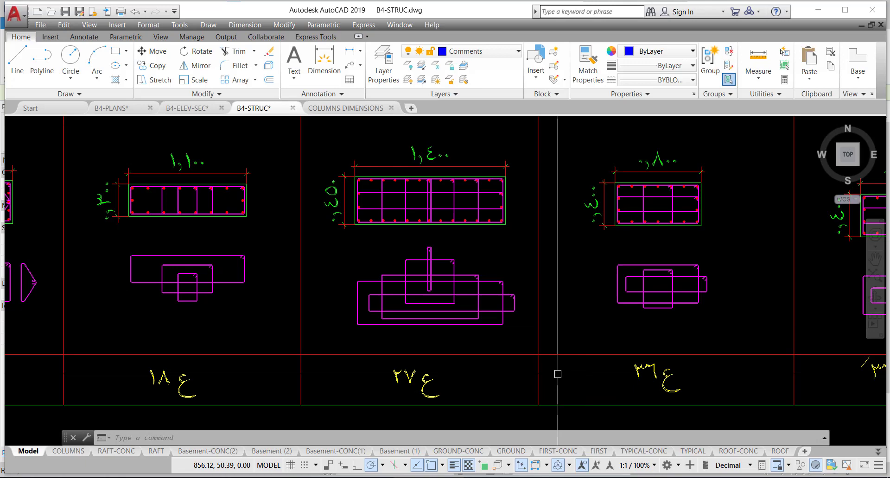
pyautogui.moveTo(530, 377)
pyautogui.mouseDown(button='middle')
pyautogui.moveTo(359, 362)
pyautogui.moveTo(302, 373)
pyautogui.mouseUp(button='middle')
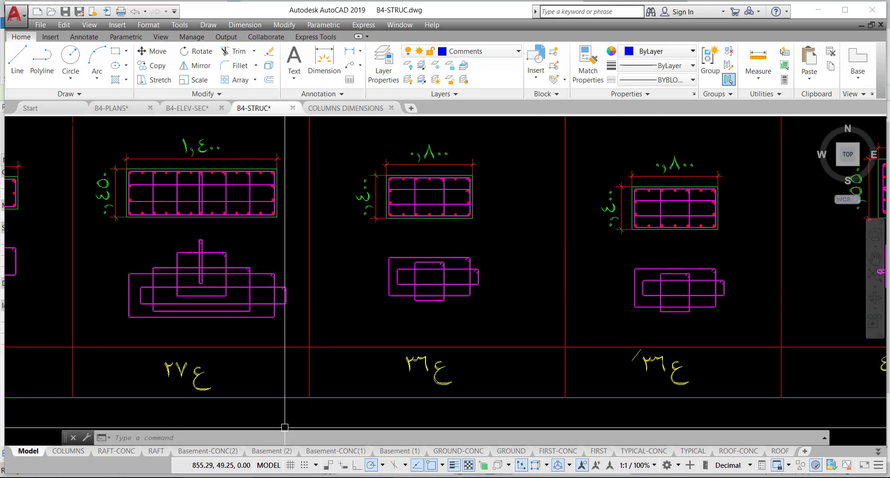
pyautogui.click(227, 477)
pyautogui.doubleClick(594, 211)
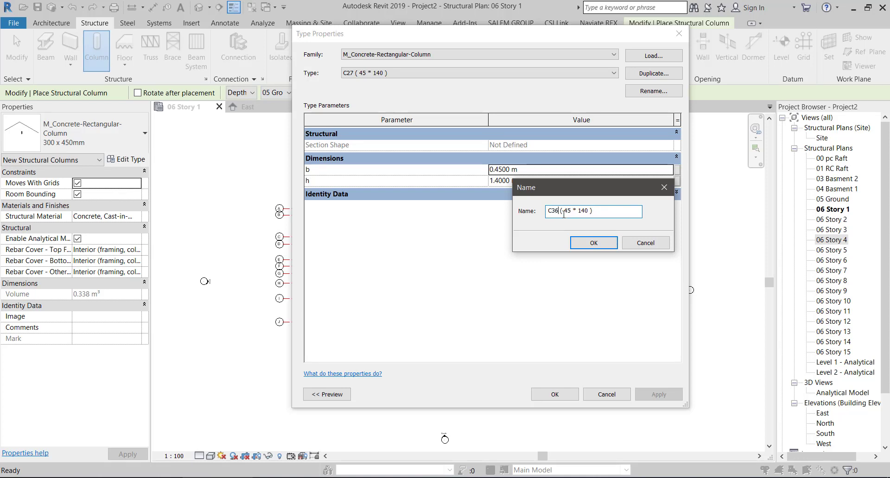
pyautogui.write('0')
pyautogui.press('Delete')
pyautogui.doubleClick(580, 211)
pyautogui.write('80')
pyautogui.click(596, 242)
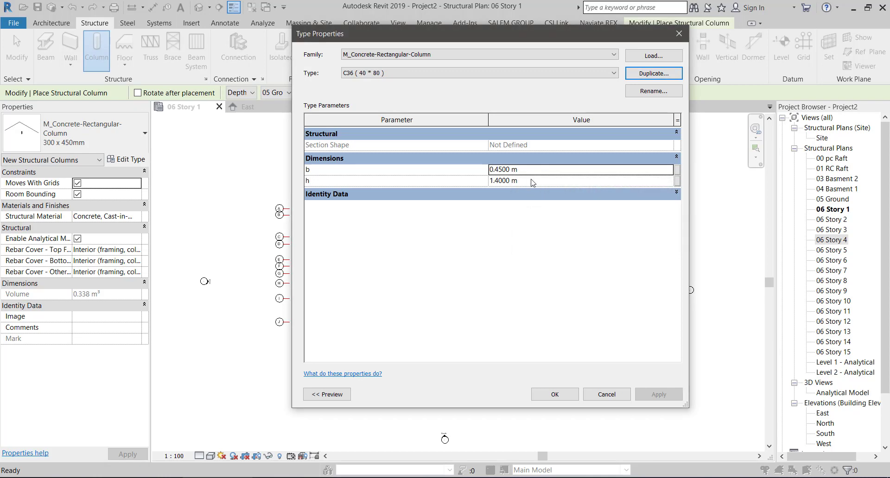
# Set the C36 column type's b to 0.4 m and h to 0.8 m
pyautogui.click(540, 170)
pyautogui.write('.4')
pyautogui.click(546, 183)
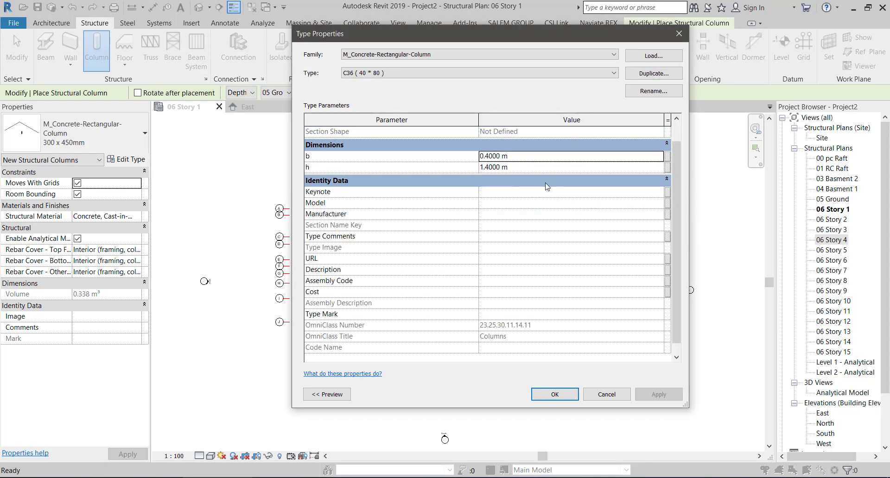
pyautogui.click(543, 168)
pyautogui.write('.8')
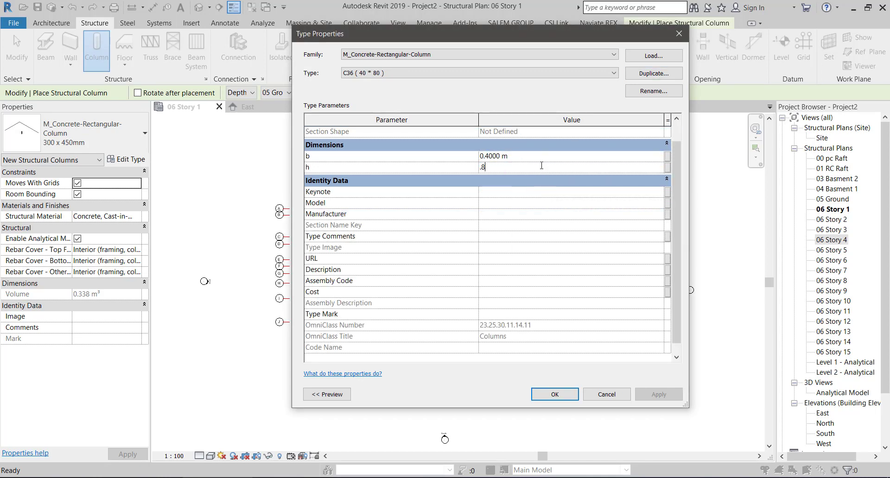
pyautogui.click(542, 158)
# Check the second column 36 variant in the AutoCAD schedule and, in Revit, duplicate the C36 type as C36 ( 40 * 80 ) **
pyautogui.click(654, 74)
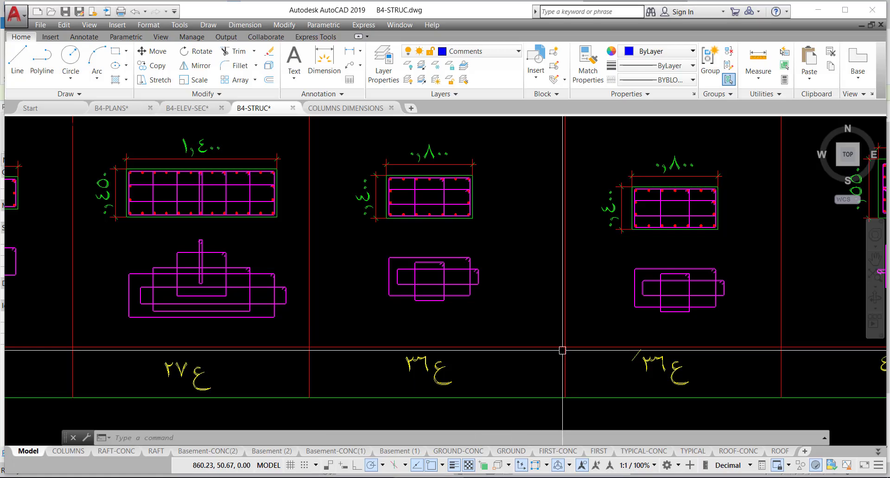
pyautogui.scroll(-2, 561, 353)
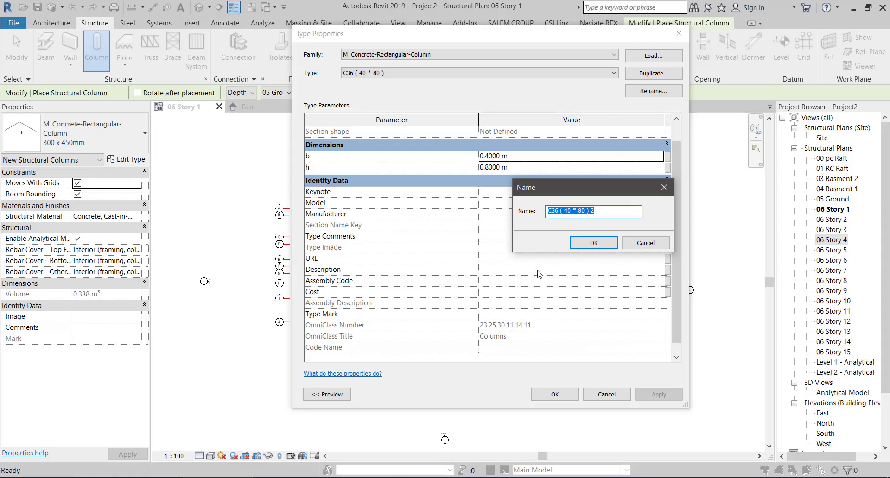
pyautogui.moveTo(581, 212); pyautogui.dragTo(592, 211)
pyautogui.click(591, 243)
# Look up column 40 in the AutoCAD schedule and, in Revit, duplicate the C36 ( 40 * 80 ) ** type as C40 ( 55* 55 )
pyautogui.click(645, 74)
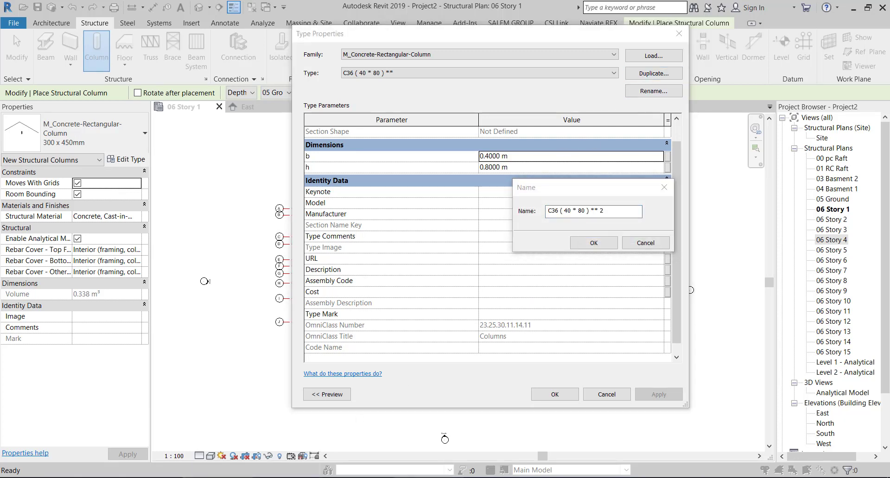
pyautogui.click(447, 477)
pyautogui.moveTo(723, 338); pyautogui.dragTo(440, 349, button='middle')
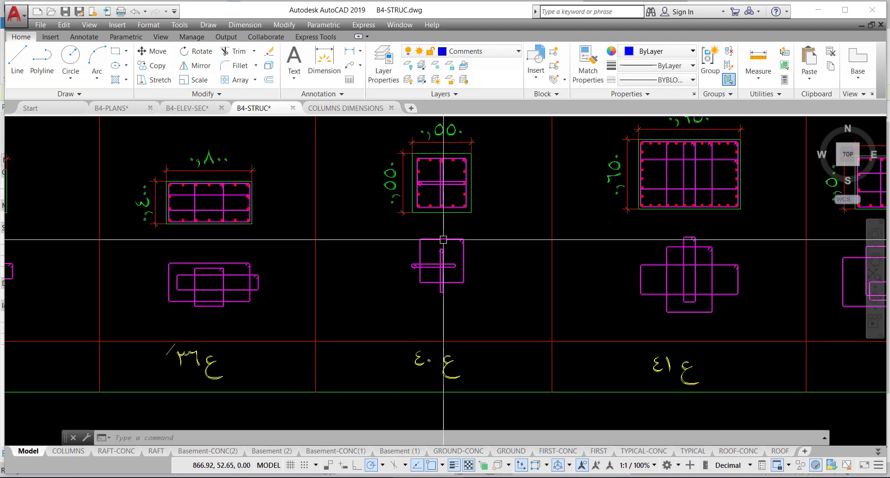
pyautogui.click(255, 477)
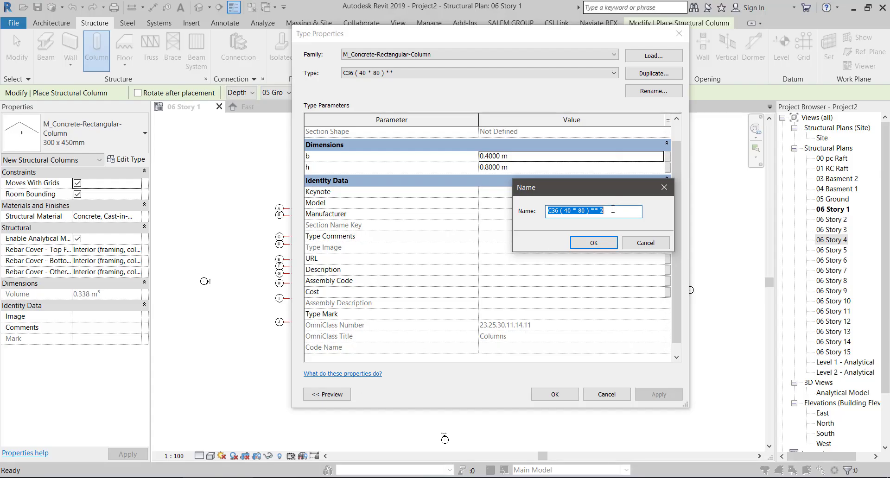
pyautogui.moveTo(619, 209); pyautogui.dragTo(594, 208)
pyautogui.press('BackSpace')
pyautogui.write('40 ( 55* ')
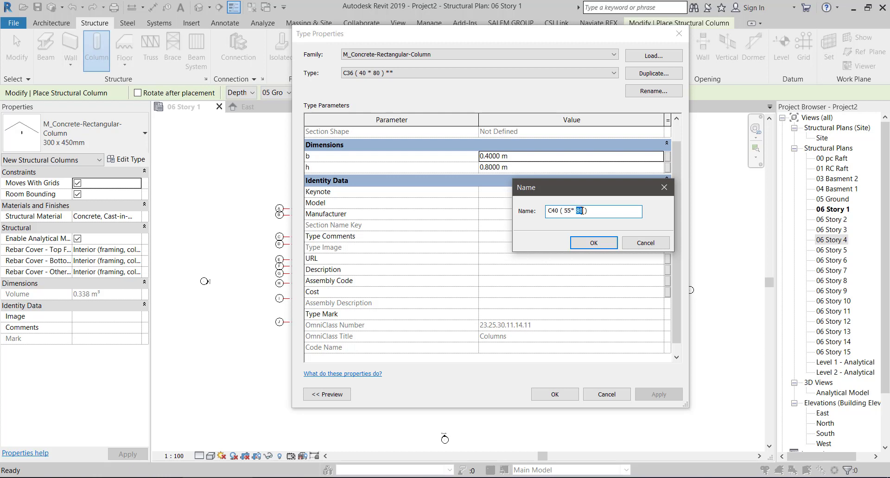
pyautogui.write('55')
pyautogui.click(587, 241)
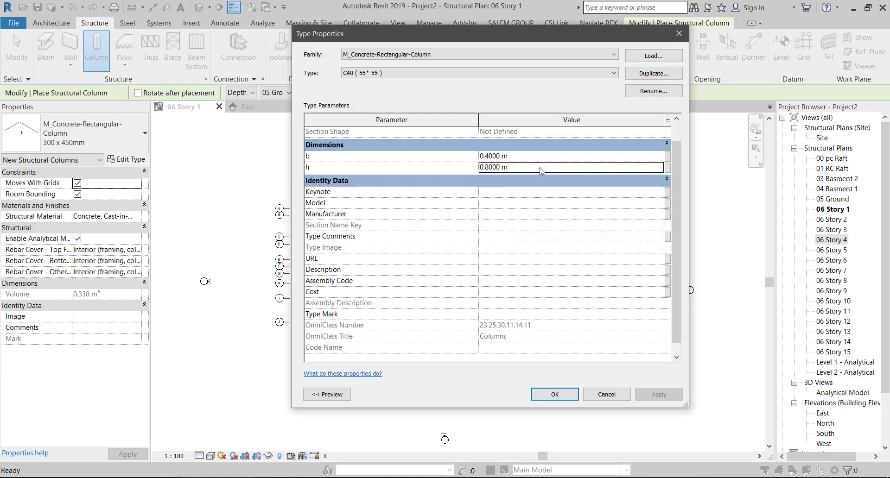
# Set both h and b of the C40 column type to 0.55 m
pyautogui.doubleClick(540, 168)
pyautogui.write('.55')
pyautogui.click(534, 157)
pyautogui.write('.5')
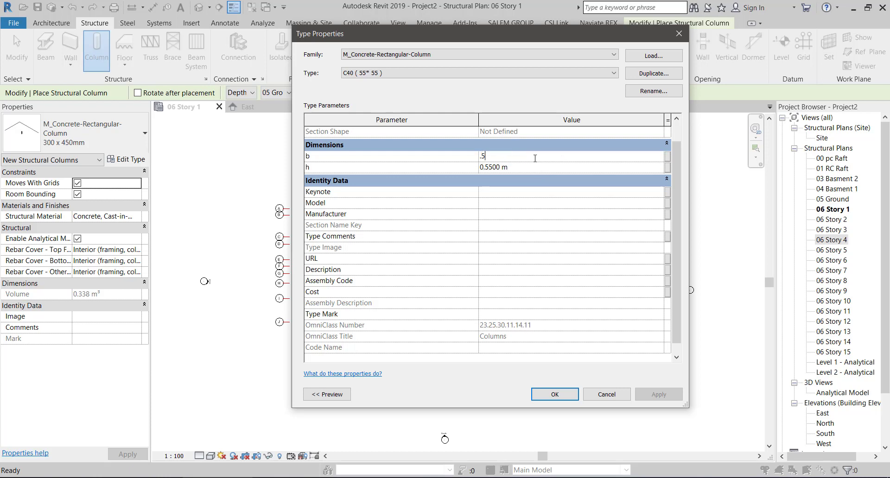
pyautogui.press('Tab')
# Look up column 41 in the AutoCAD schedule and, in Revit, duplicate the C40 column type as C41 ( 65* 95 )
pyautogui.click(650, 74)
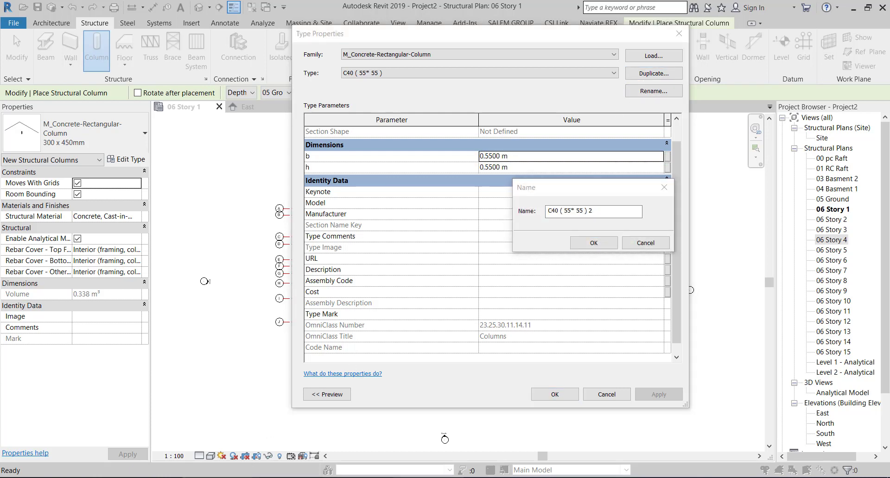
pyautogui.click(428, 477)
pyautogui.scroll(-3, 484, 371)
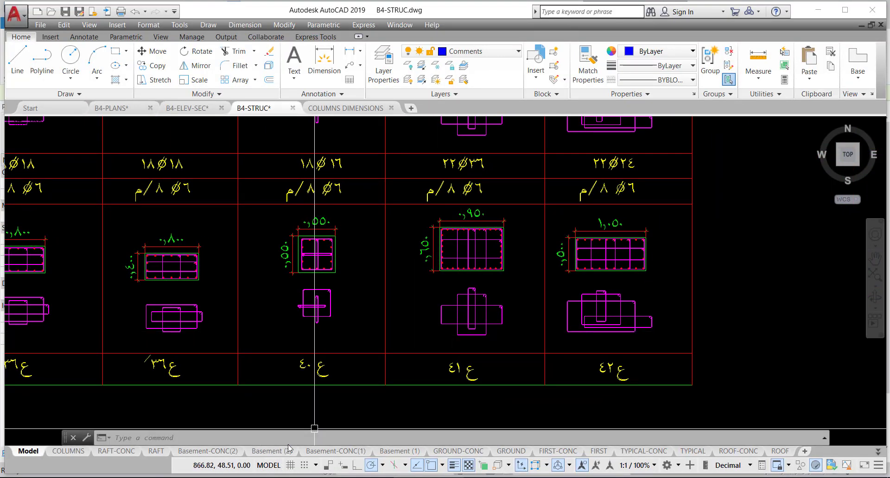
pyautogui.click(218, 477)
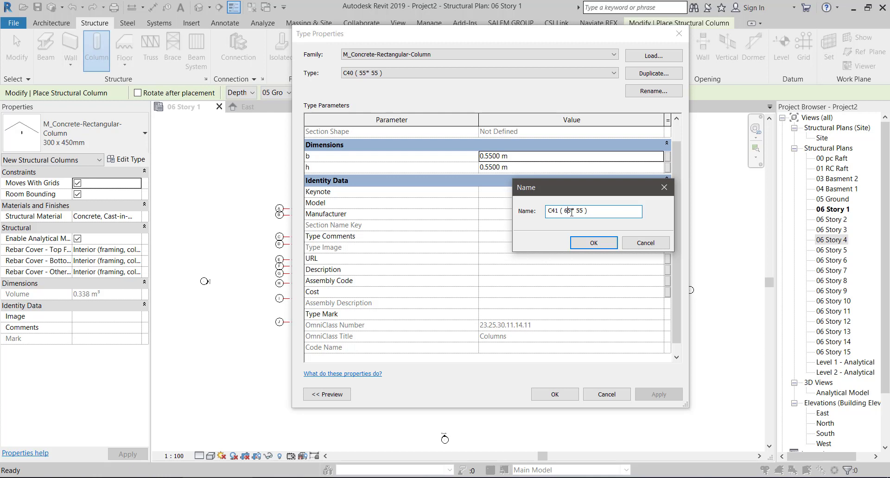
pyautogui.write('9')
pyautogui.click(594, 243)
# Set the C41 column type's b to 0.65 m and h to 0.95 m
pyautogui.click(538, 160)
pyautogui.press('BackSpace')
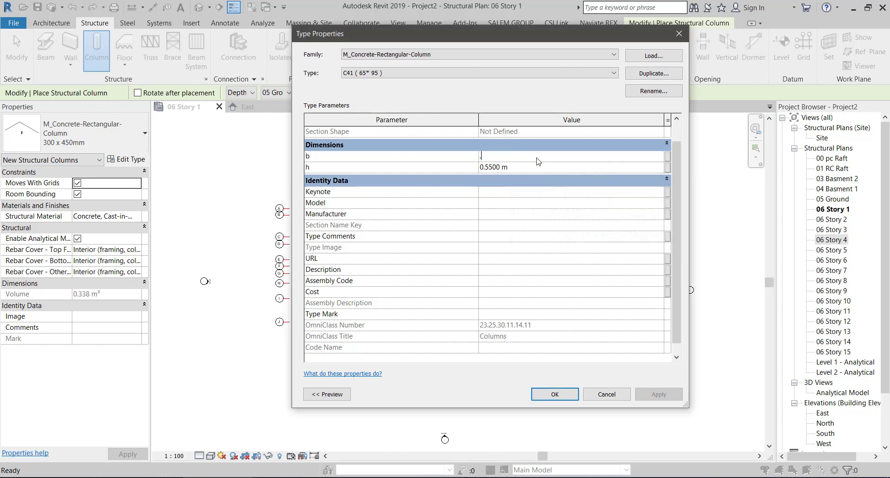
pyautogui.write('0.65')
pyautogui.click(540, 168)
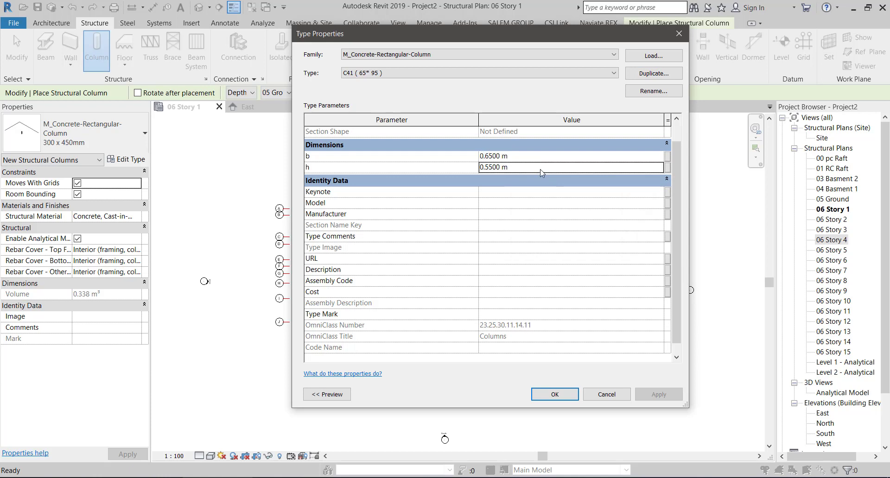
pyautogui.press('BackSpace')
pyautogui.write('.95')
pyautogui.click(543, 158)
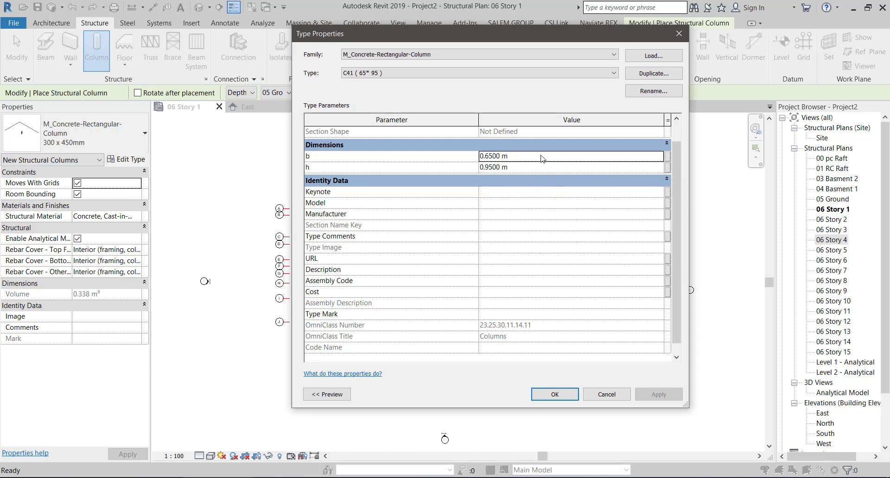
# Look up column 42 in the AutoCAD schedule and, in Revit, duplicate the C41 column type as C42 ( 50* 105 )
pyautogui.click(650, 73)
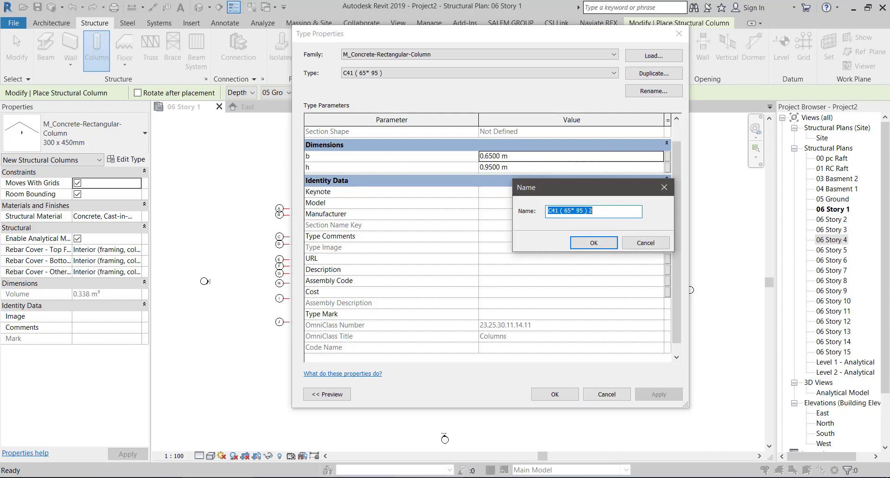
pyautogui.hotkey('alt', 'Tab')
pyautogui.moveTo(560, 363); pyautogui.dragTo(455, 387, button='middle')
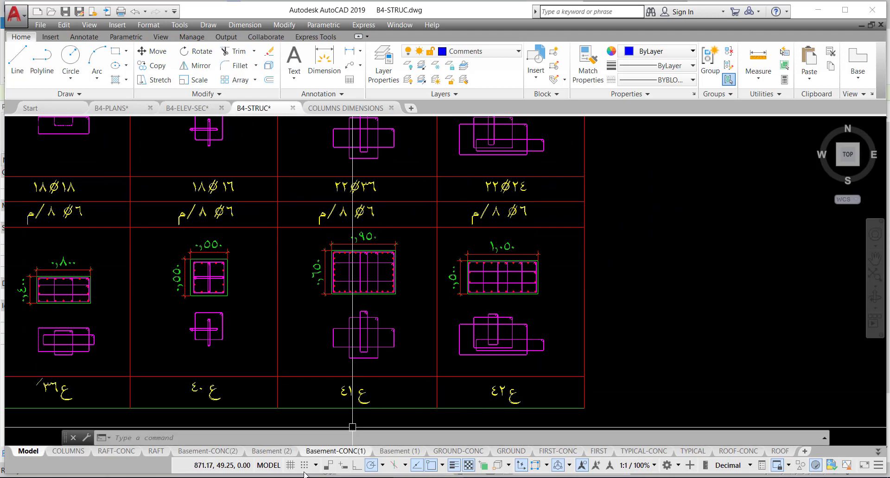
pyautogui.click(220, 477)
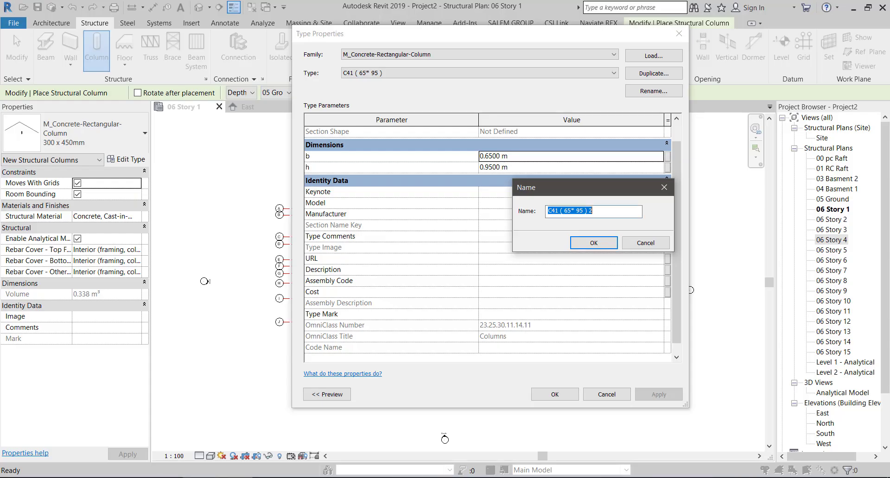
pyautogui.doubleClick(589, 212)
pyautogui.press('BackSpace')
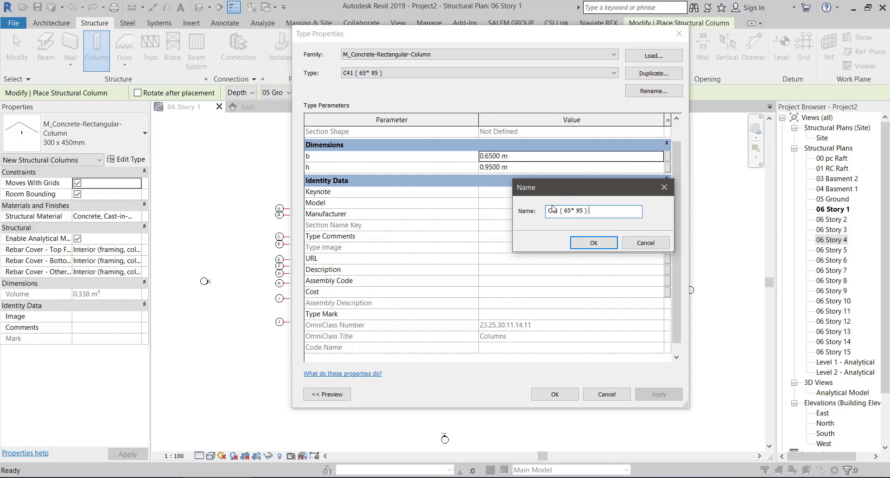
pyautogui.moveTo(556, 212); pyautogui.dragTo(559, 212)
pyautogui.write('2 ( 50* 105')
pyautogui.click(590, 242)
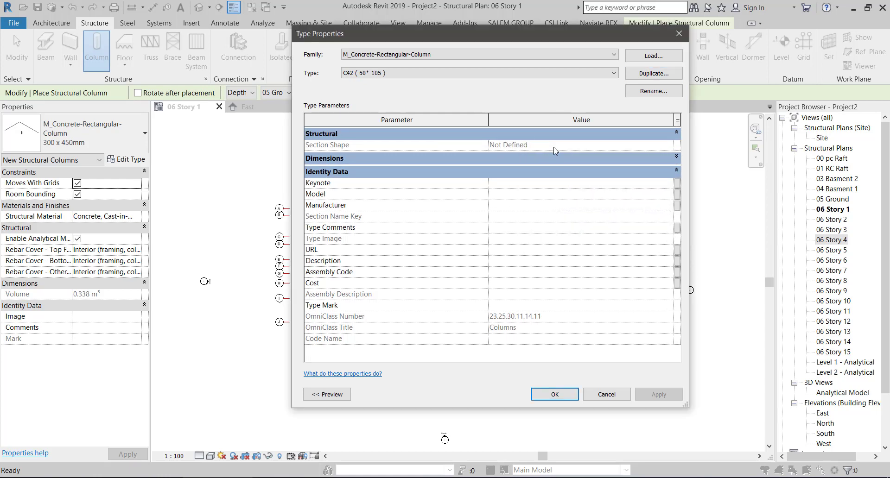
# Set the C42 column type's b to 0.5 m and h to 1.05 m
pyautogui.click(554, 158)
pyautogui.click(550, 170)
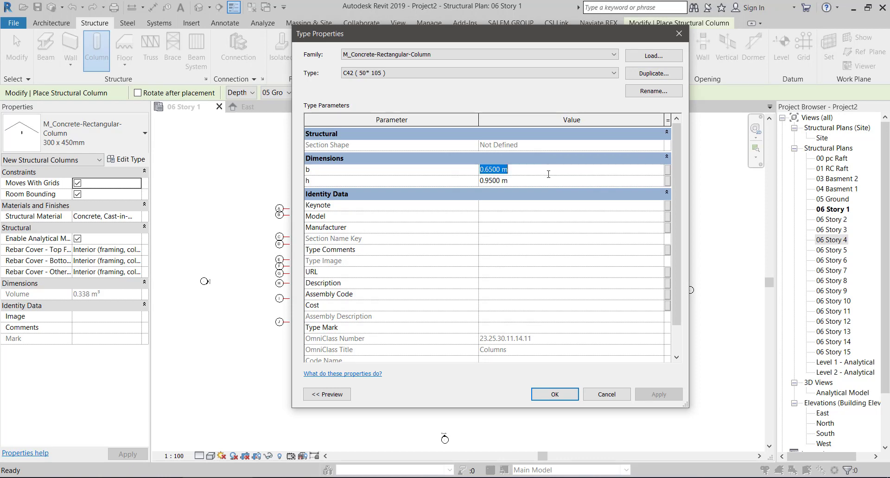
pyautogui.write('0.5')
pyautogui.click(540, 180)
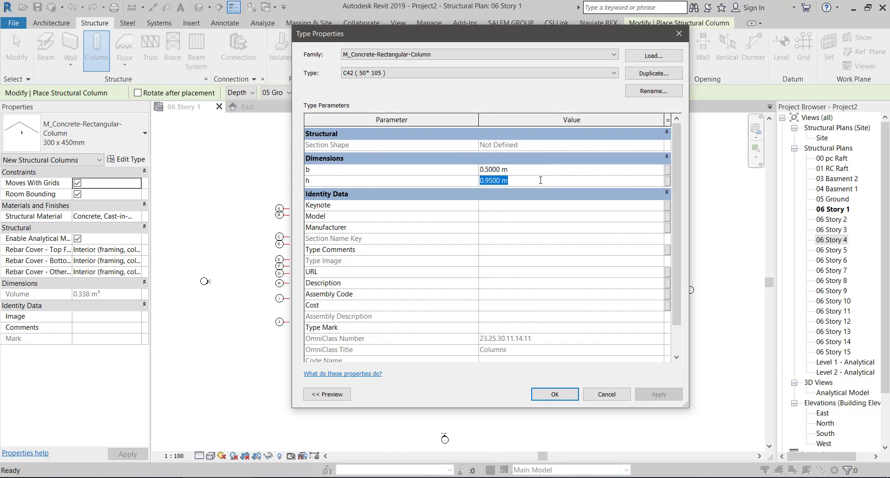
pyautogui.write('1.')
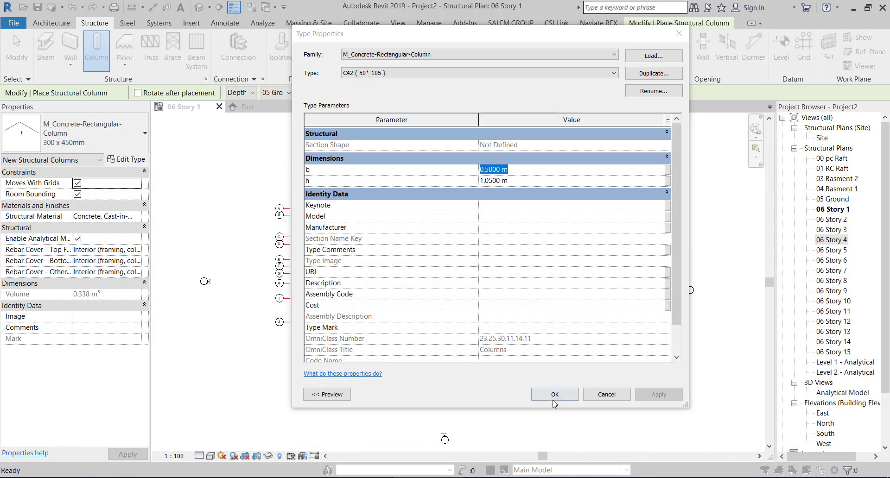
pyautogui.click(554, 398)
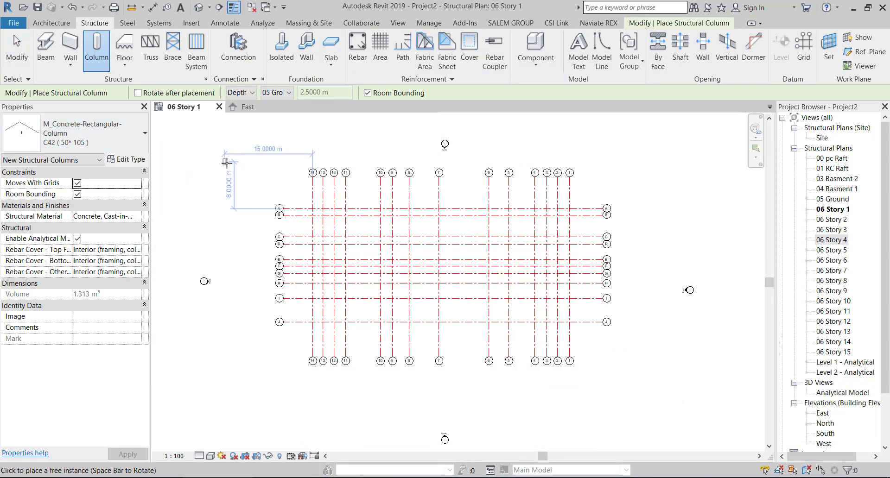
# Place a trial C42 ( 50* 105 ) column just outside the intersection of grids A and 14, and delete it
pyautogui.click(132, 131)
pyautogui.scroll(5, 83, 230)
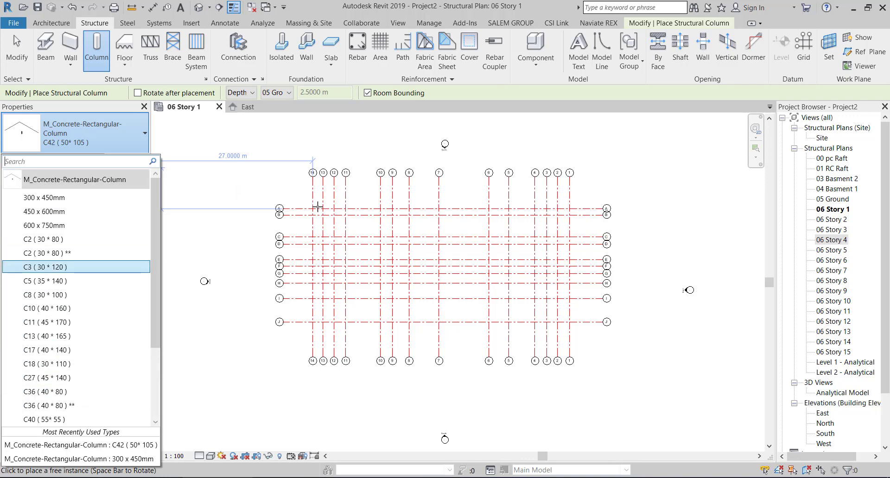
pyautogui.scroll(5, 317, 206)
pyautogui.click(283, 190)
pyautogui.click(283, 190)
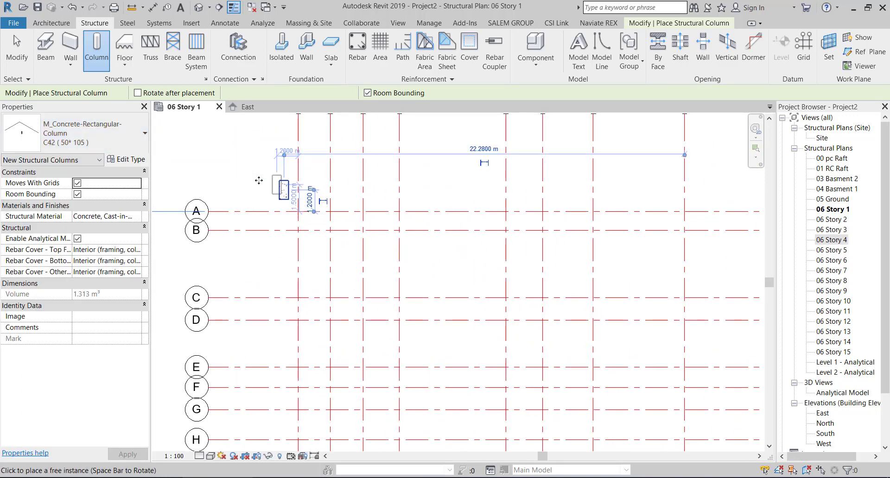
pyautogui.press('Escape')
pyautogui.press('Escape')
pyautogui.click(284, 190)
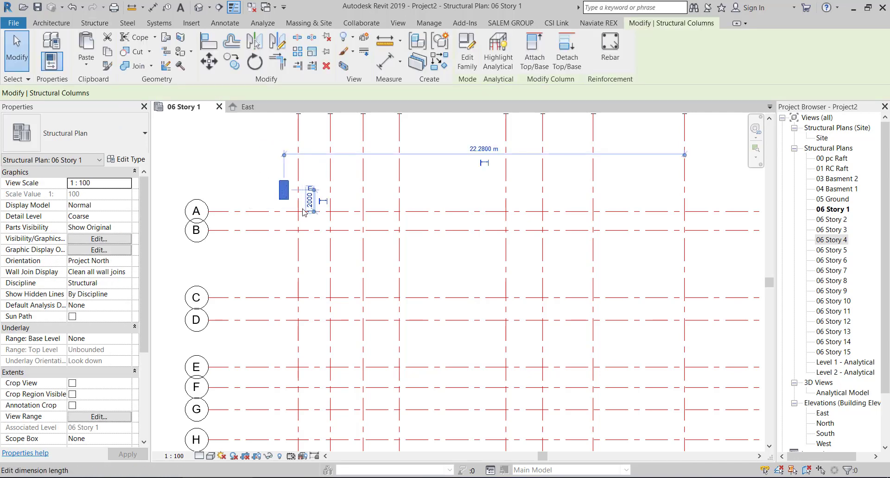
pyautogui.press('Delete')
# Start structural column placement with the C42 ( 50* 105 ) concrete rectangular type
pyautogui.click(98, 44)
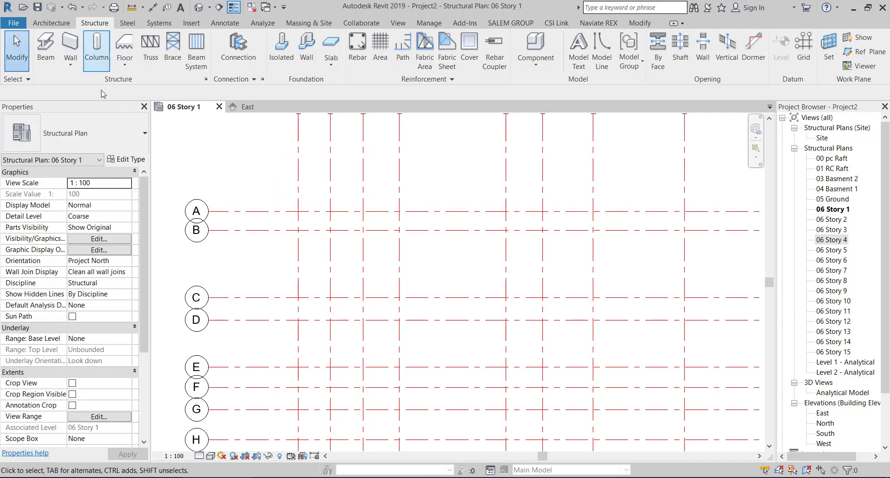
pyautogui.click(134, 145)
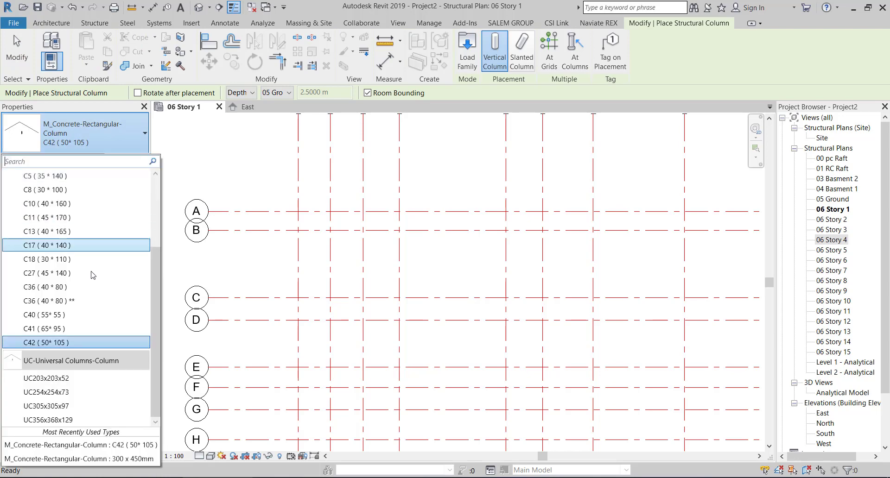
pyautogui.click(55, 342)
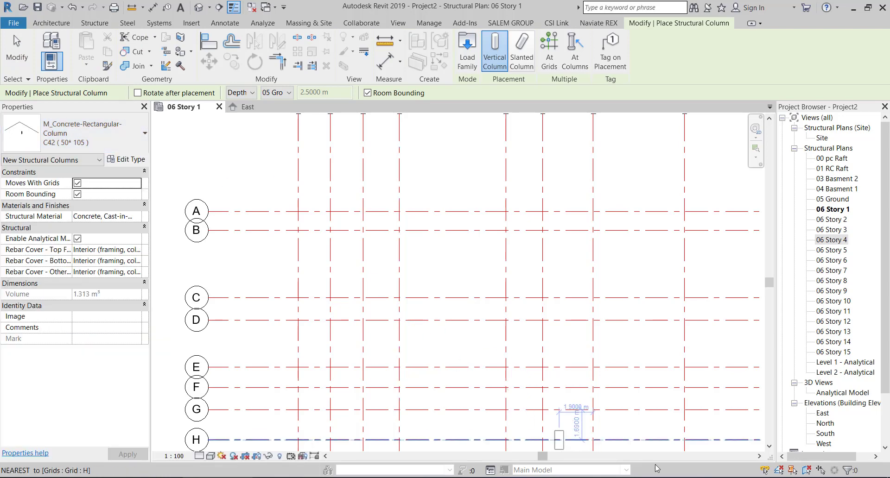